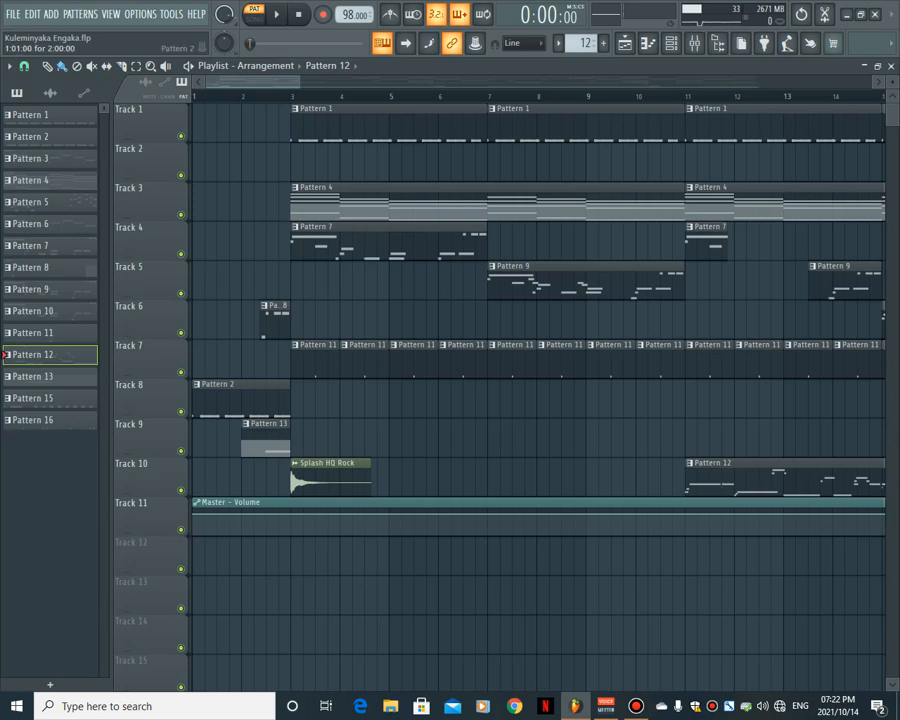
Step: Audition Pattern 2's HH Closed HQ Rock channel and inspect the HH Closed HQ Rock and HH Closed HQ Jazz notes in the piano roll
left_click(240, 400)
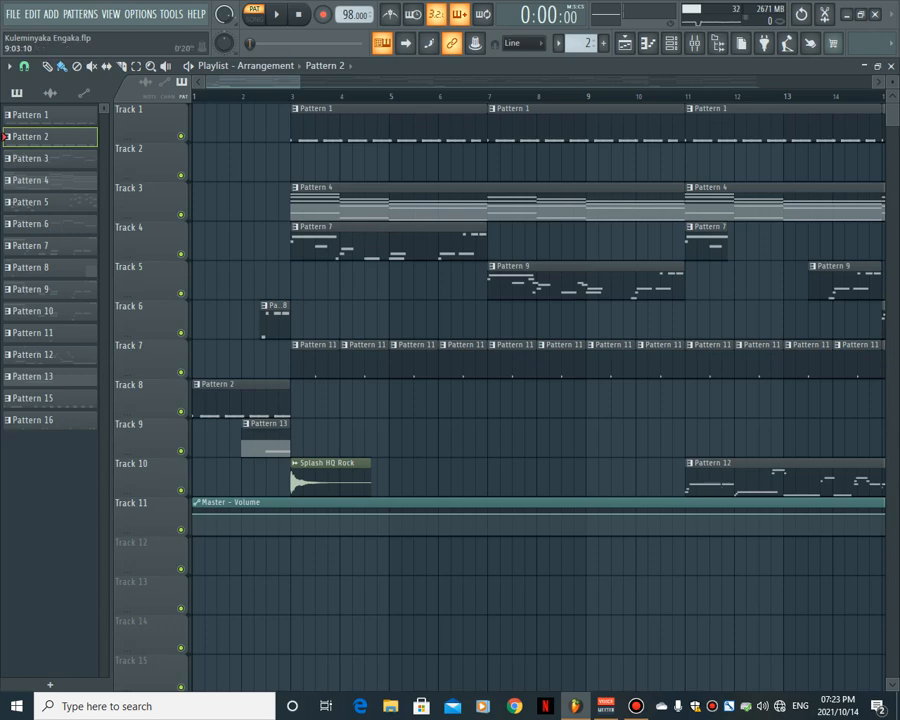
left_click(670, 42)
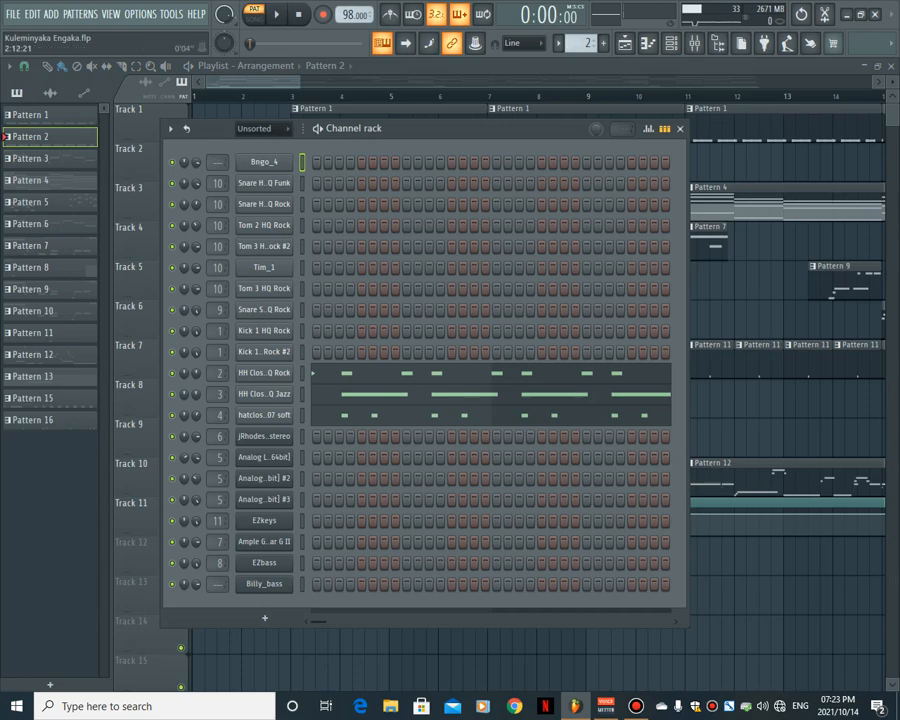
left_click(302, 373)
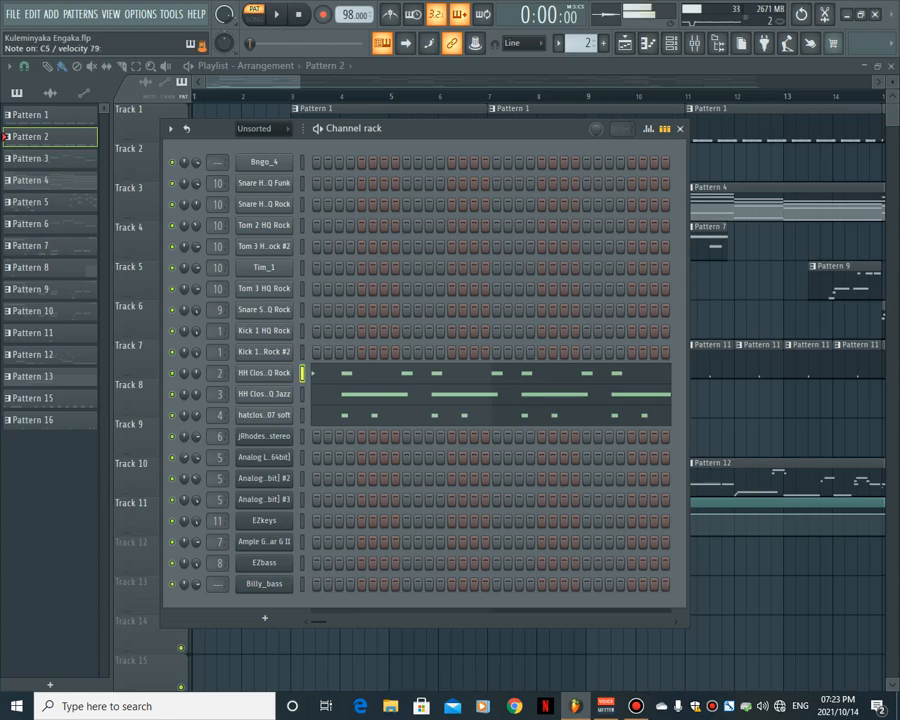
double_click(319, 372)
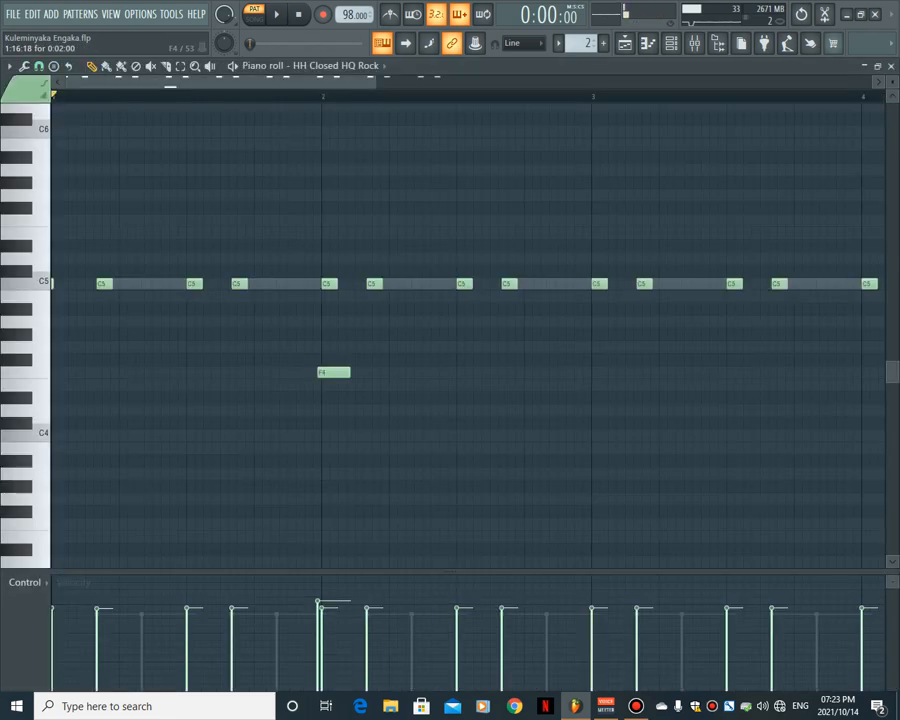
right_click(326, 371)
left_click_drag(371, 82, 613, 82)
left_click(671, 43)
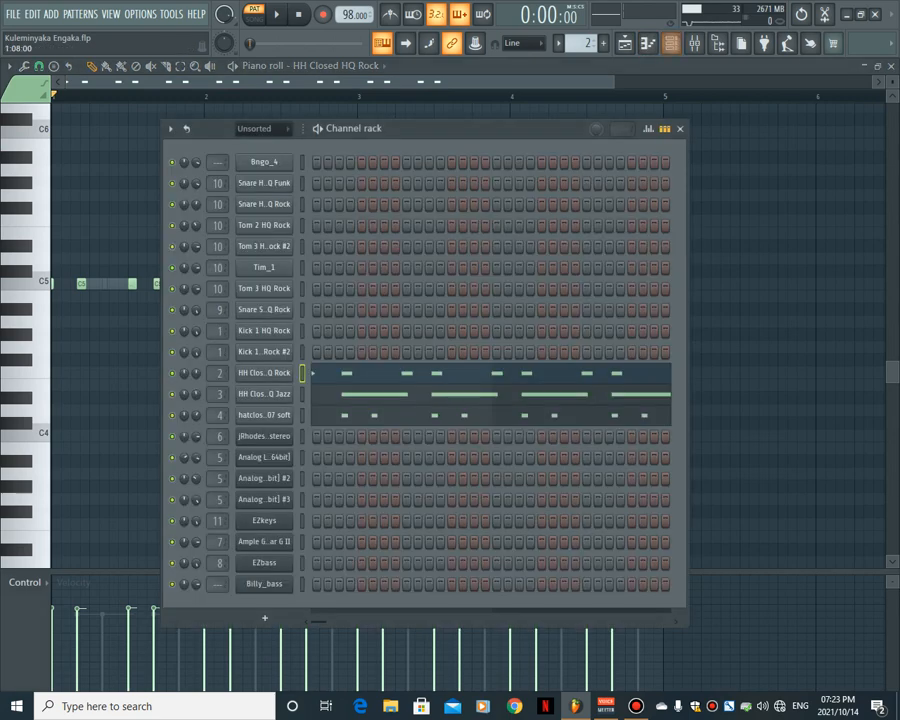
left_click(319, 393)
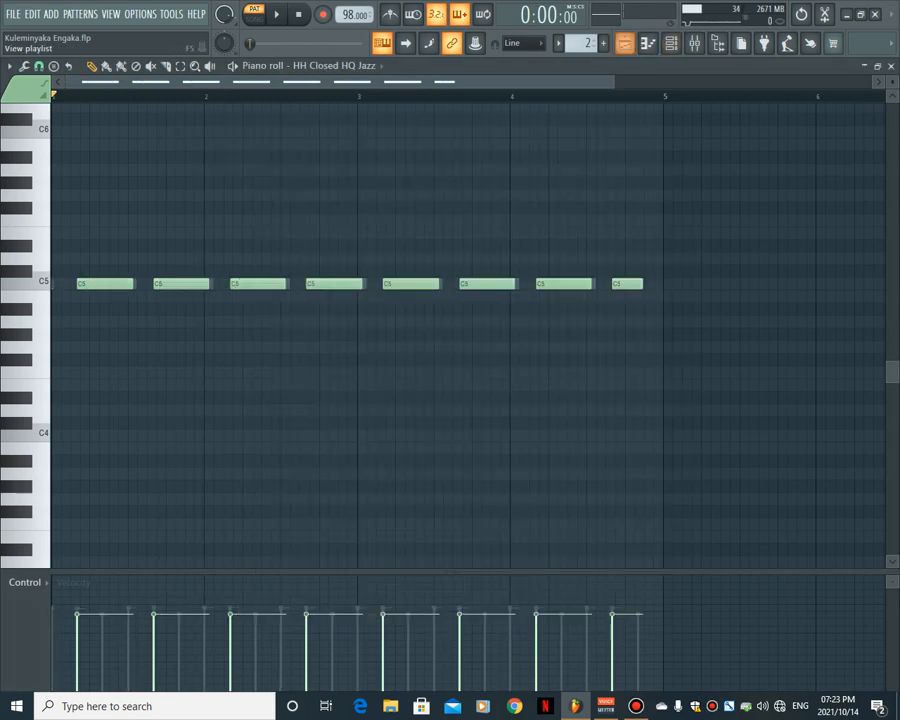
Step: Solo Track 8 in the playlist and play its Pattern 2 intro in song mode
left_click(624, 43)
right_click(181, 411)
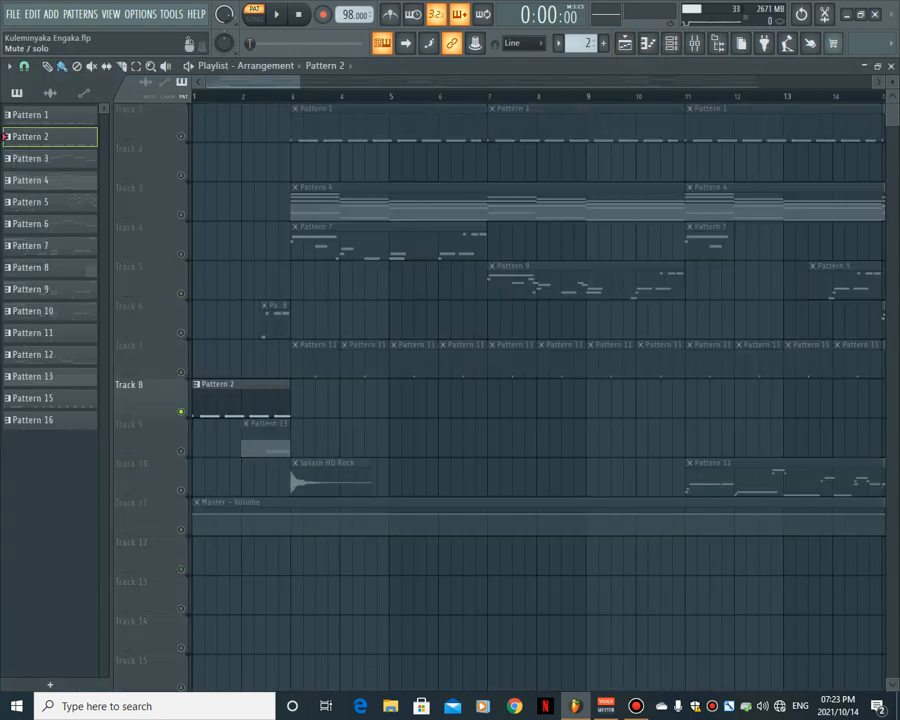
key("space")
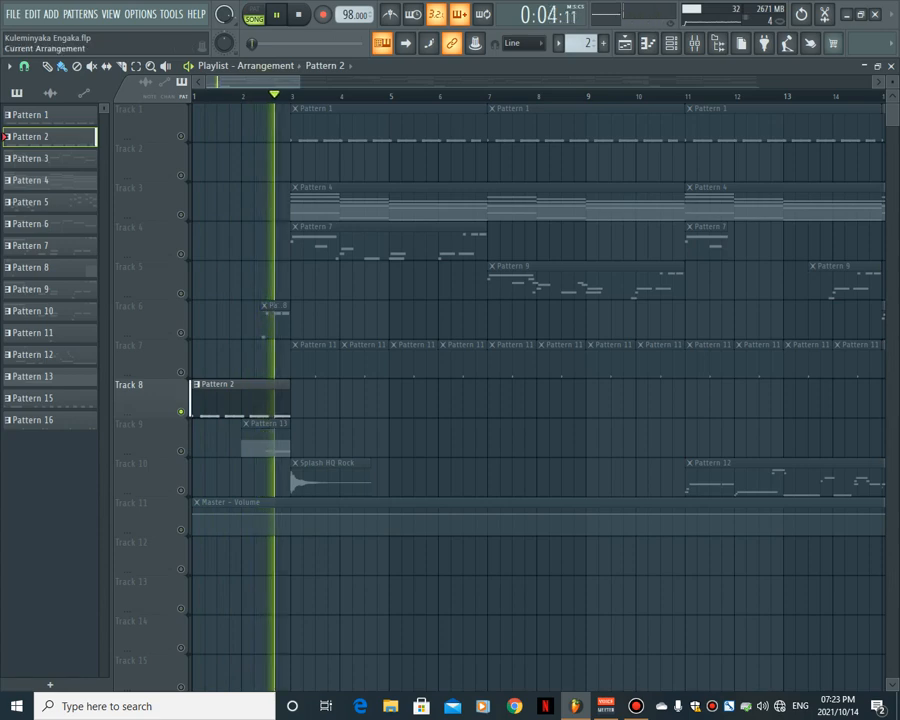
left_click(298, 15)
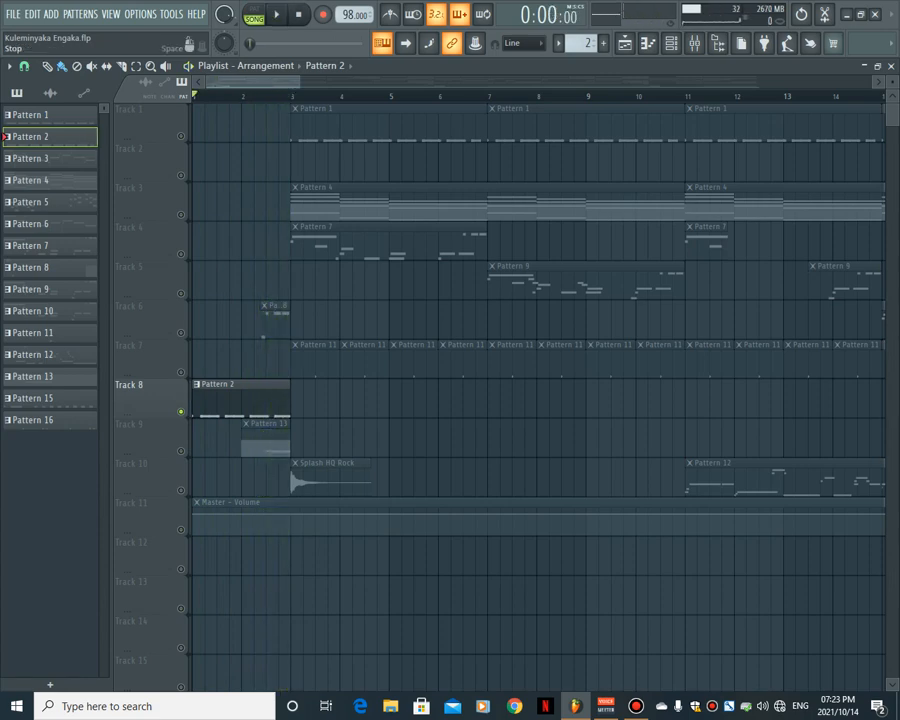
Step: Unmute Track 3 and audition the Analog Lab 4 #3 and EZkeys channels used in Pattern 4
left_click(181, 214)
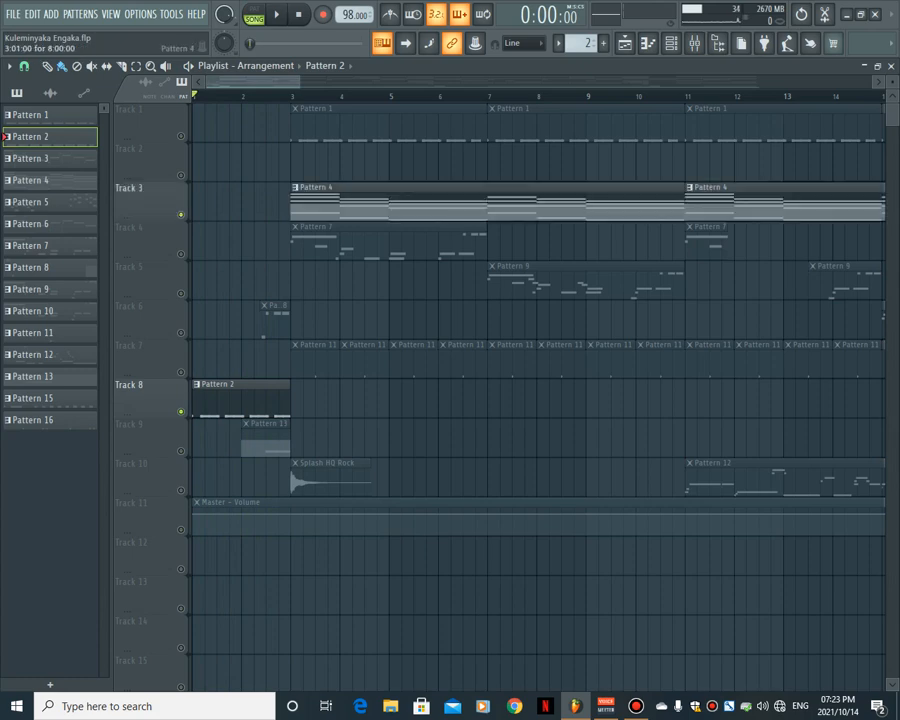
left_click(370, 203)
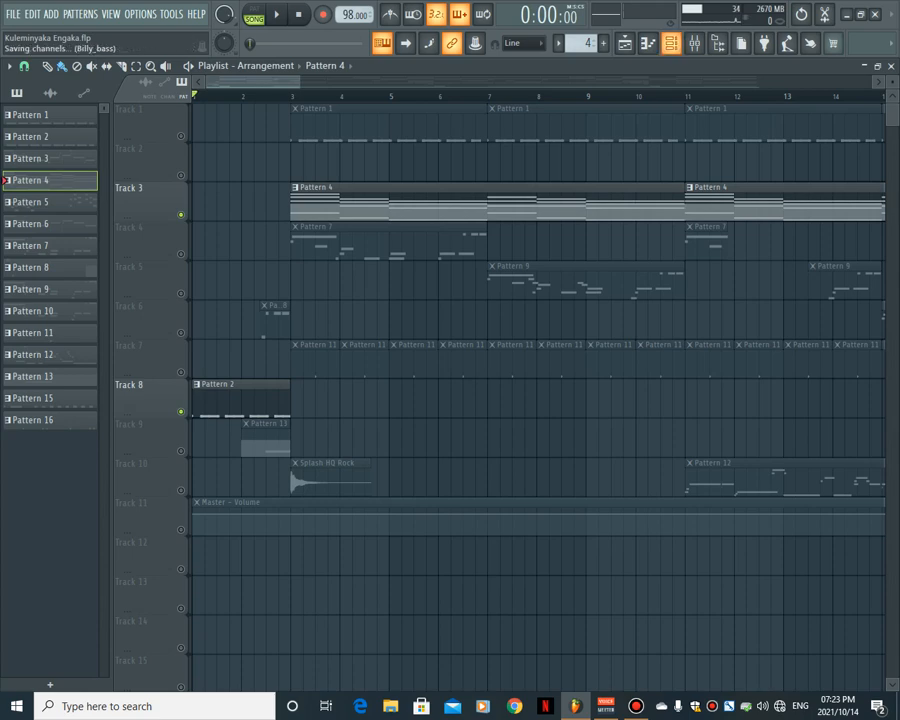
key("F6")
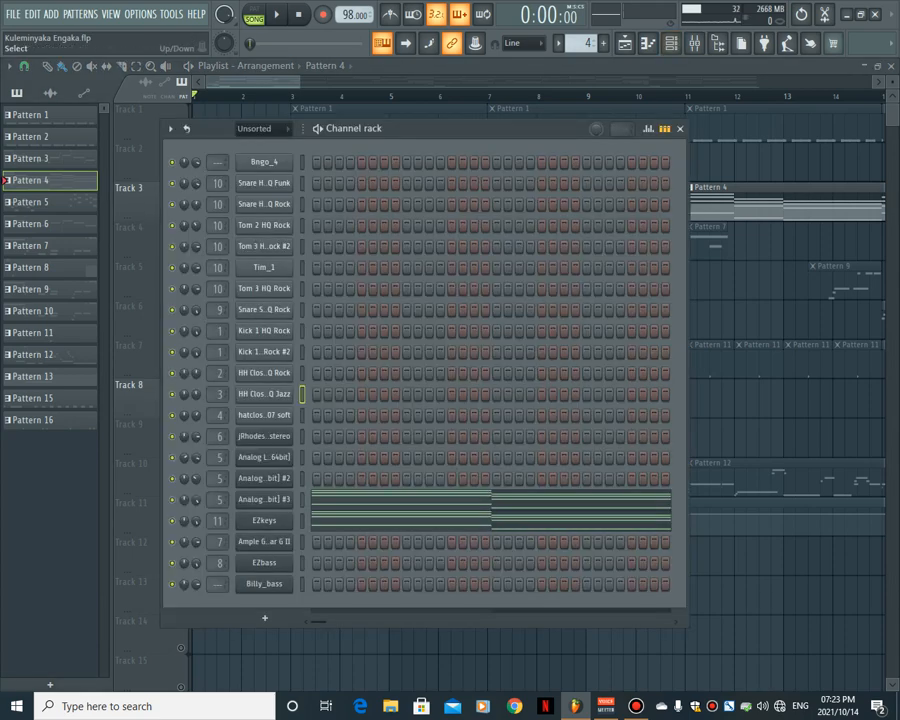
left_click(302, 499)
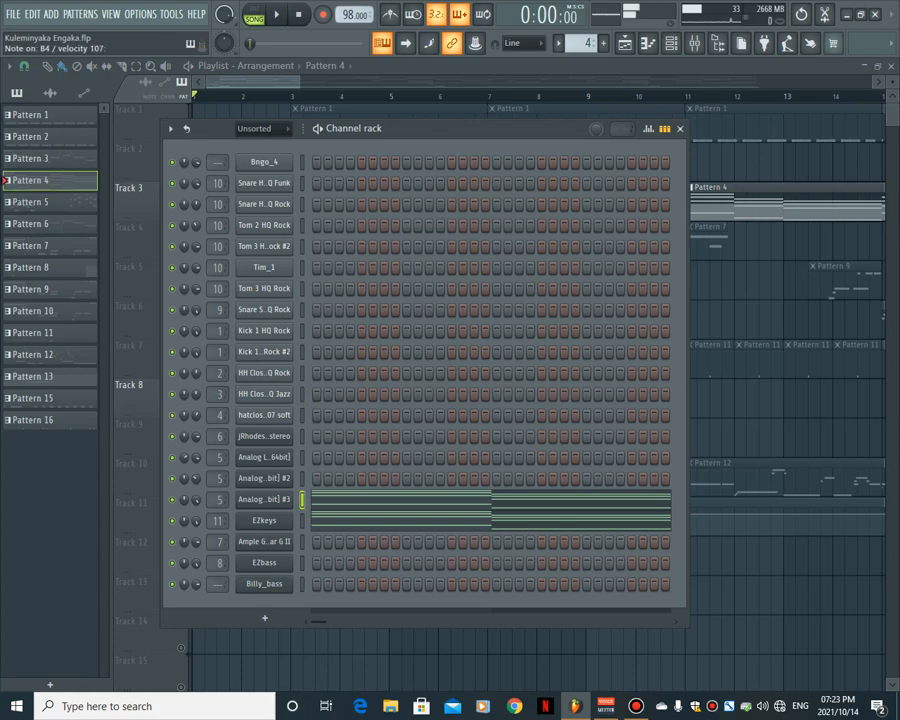
left_click(302, 520)
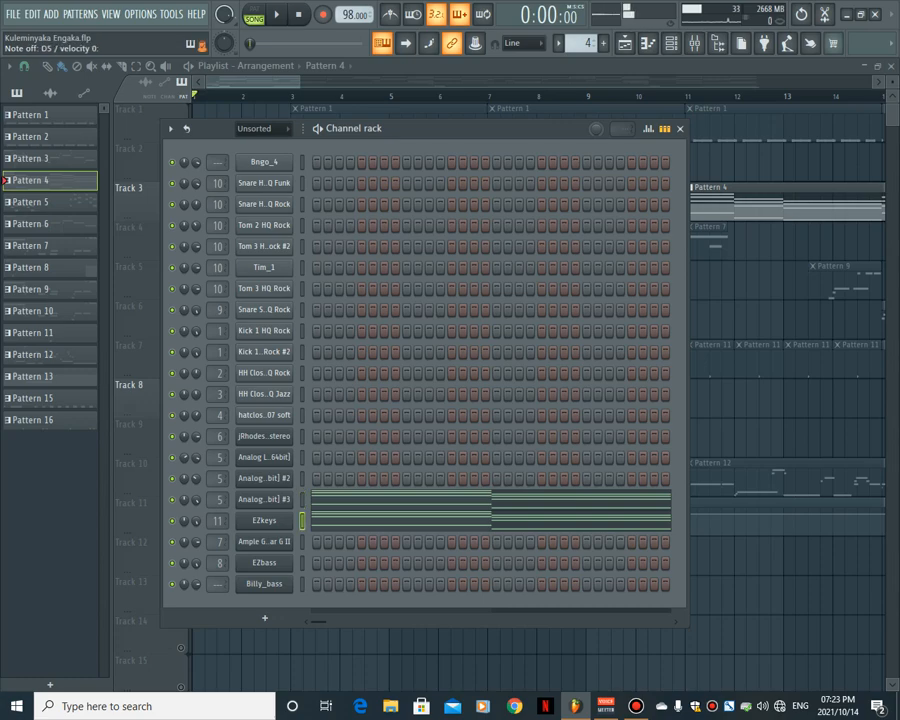
Step: Show all eight bars of Pattern 4's Analog Lab 4 #3 chords in the piano roll and play them in pattern mode
left_click(327, 499)
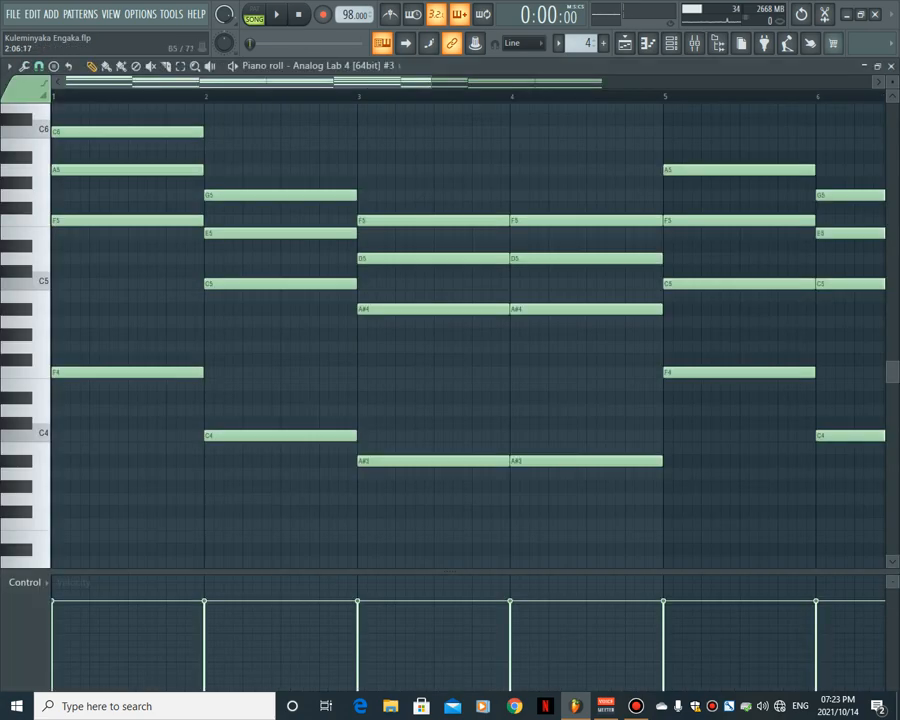
left_click_drag(433, 82, 619, 82)
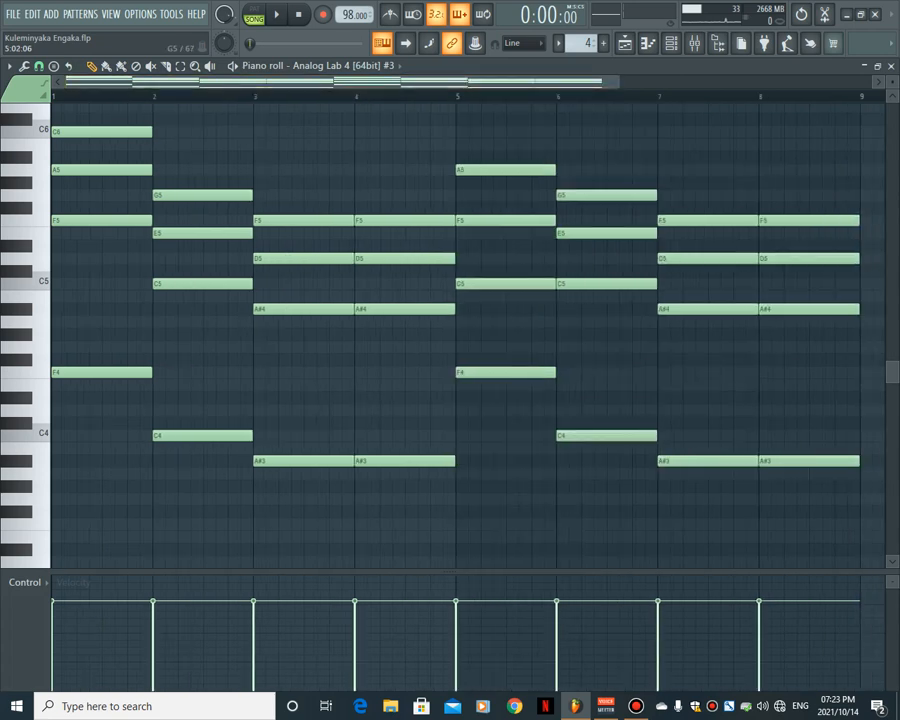
scroll(59, 196, "up", 4)
scroll(59, 196, "down", 1)
left_click(254, 15)
left_click(277, 15)
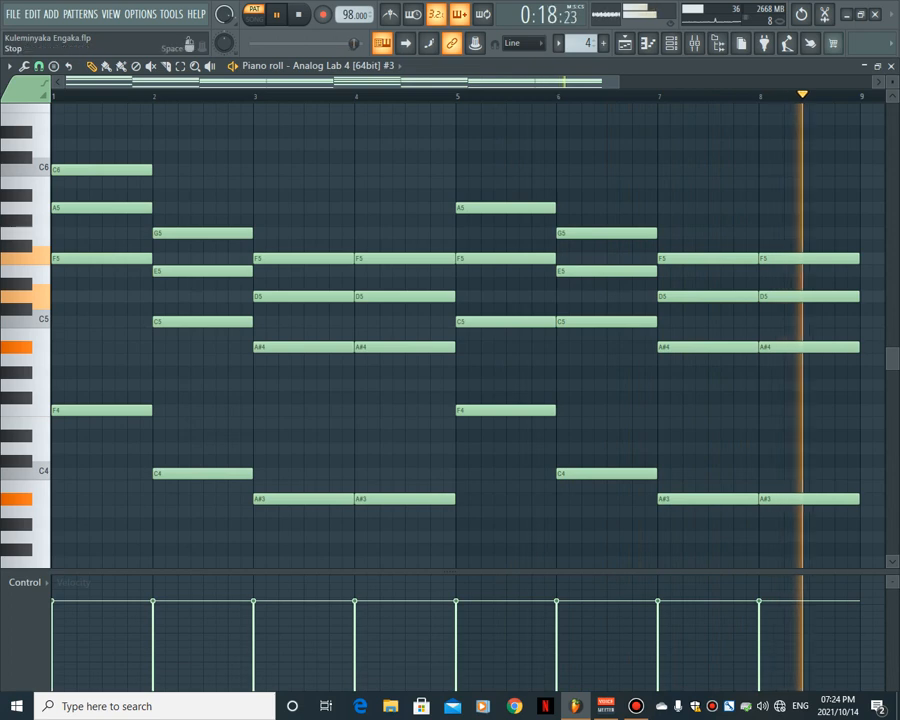
key("space")
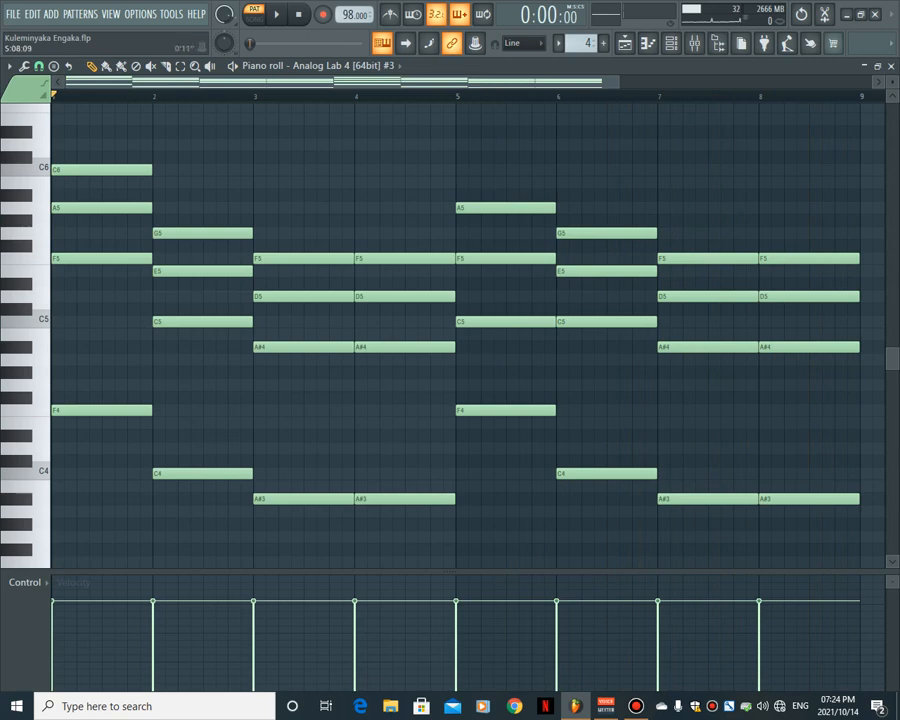
Step: Return to the playlist and play the arrangement in song mode with only Tracks 3 and 8 active
left_click(647, 43)
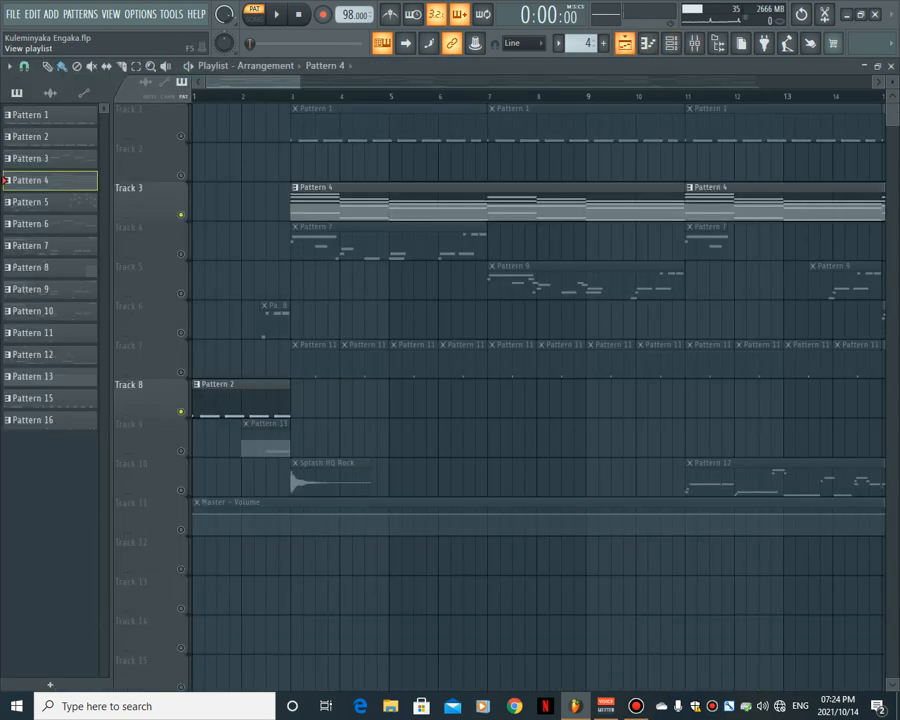
left_click(625, 43)
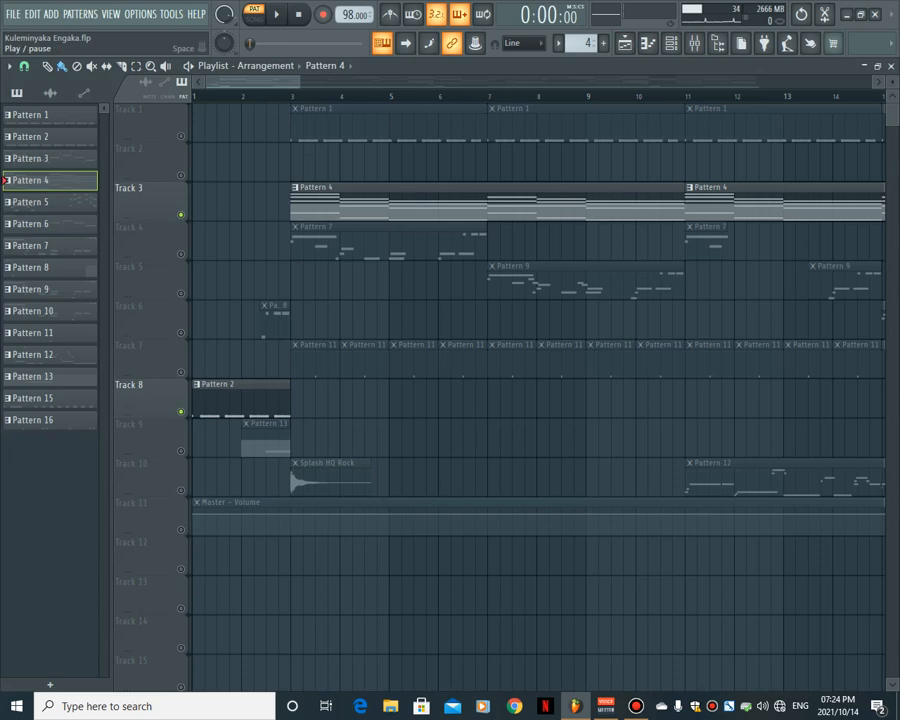
left_click(277, 14)
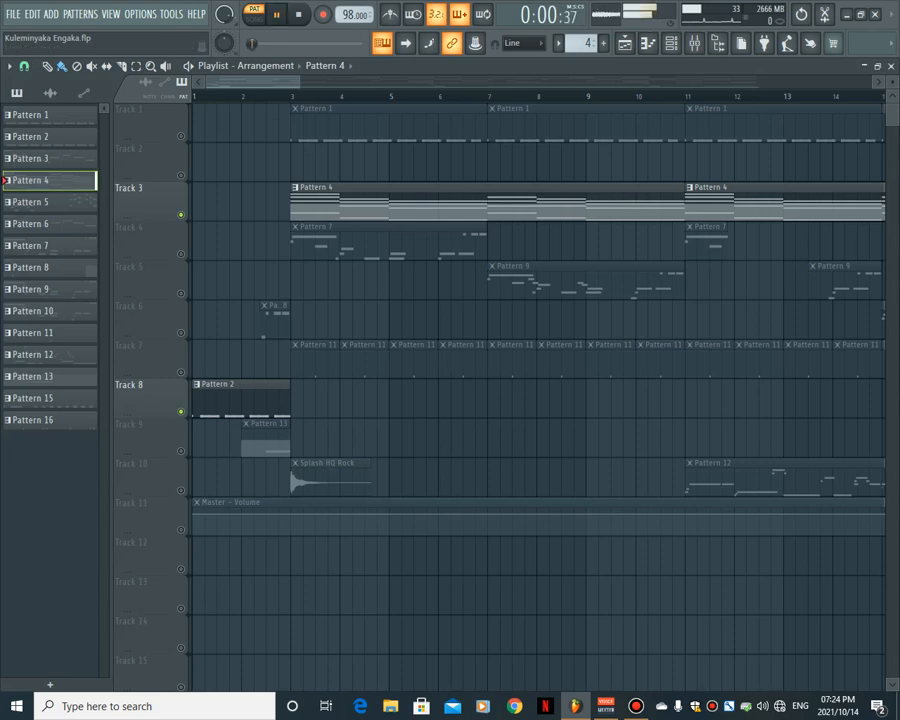
left_click(254, 15)
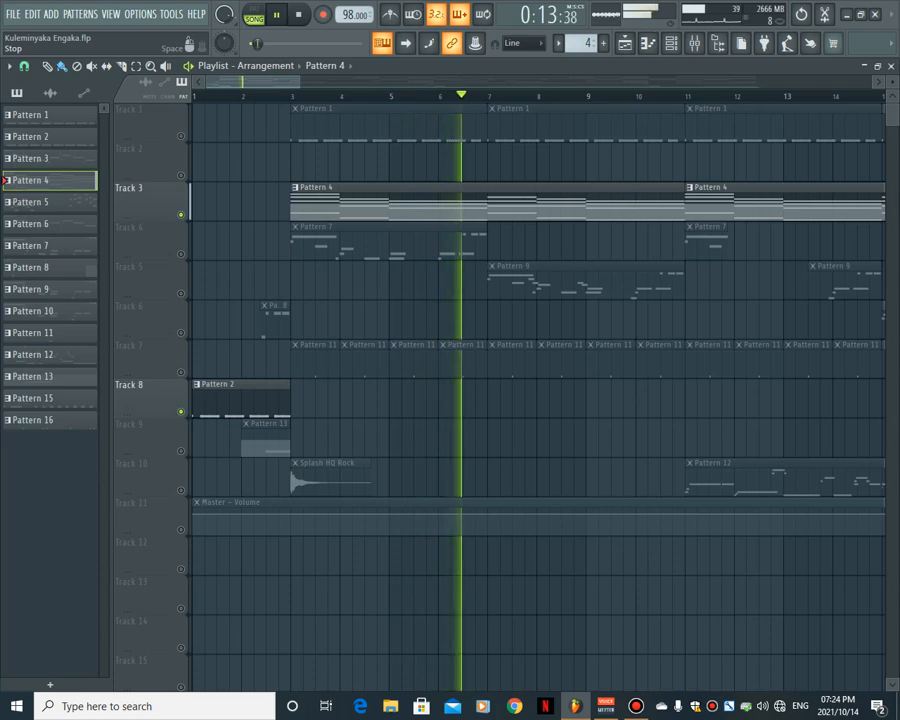
left_click(298, 14)
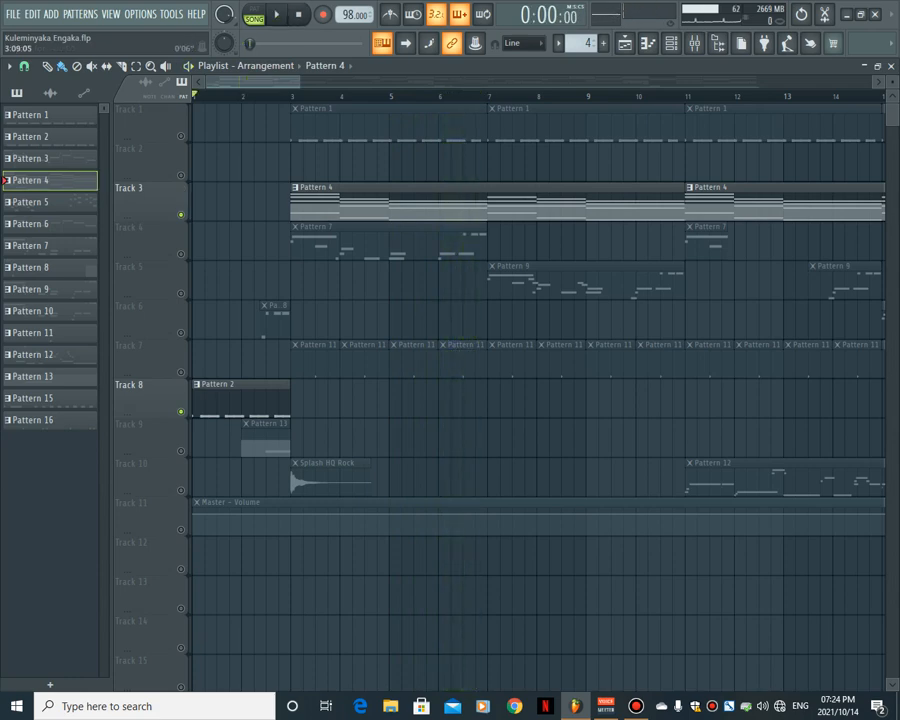
Step: Unmute Track 1 and audition the two Kick 1 HQ Rock channels in Pattern 1
left_click(181, 135)
left_click(400, 124)
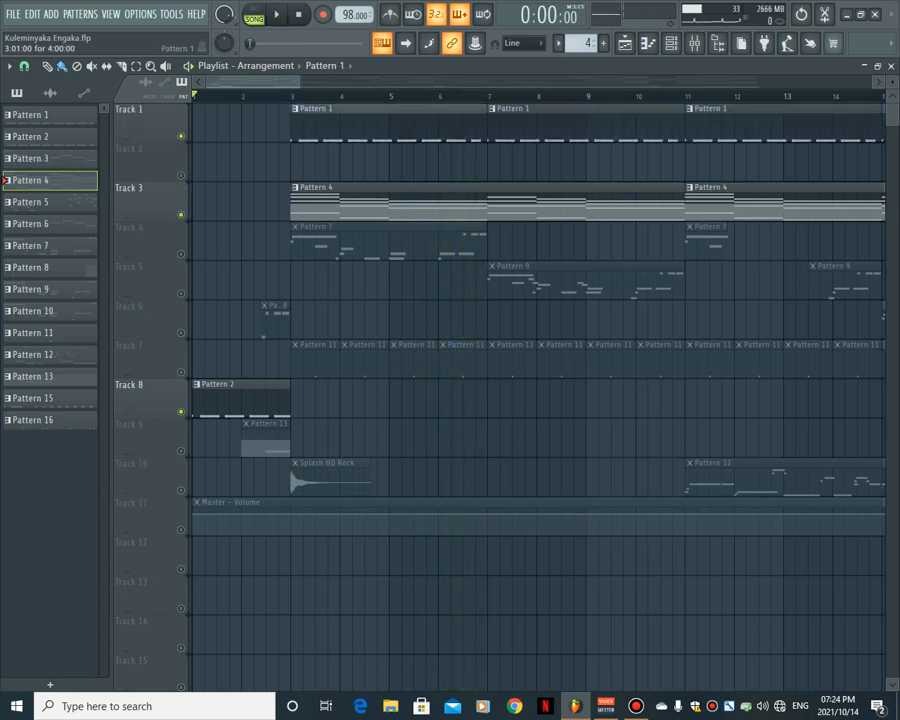
left_click(671, 43)
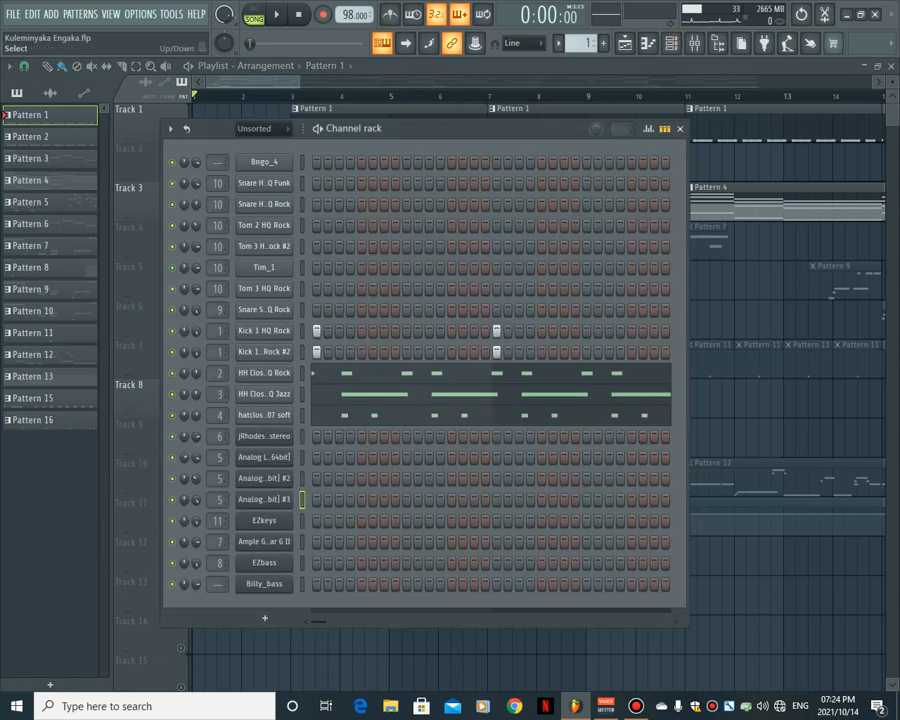
left_click(302, 331)
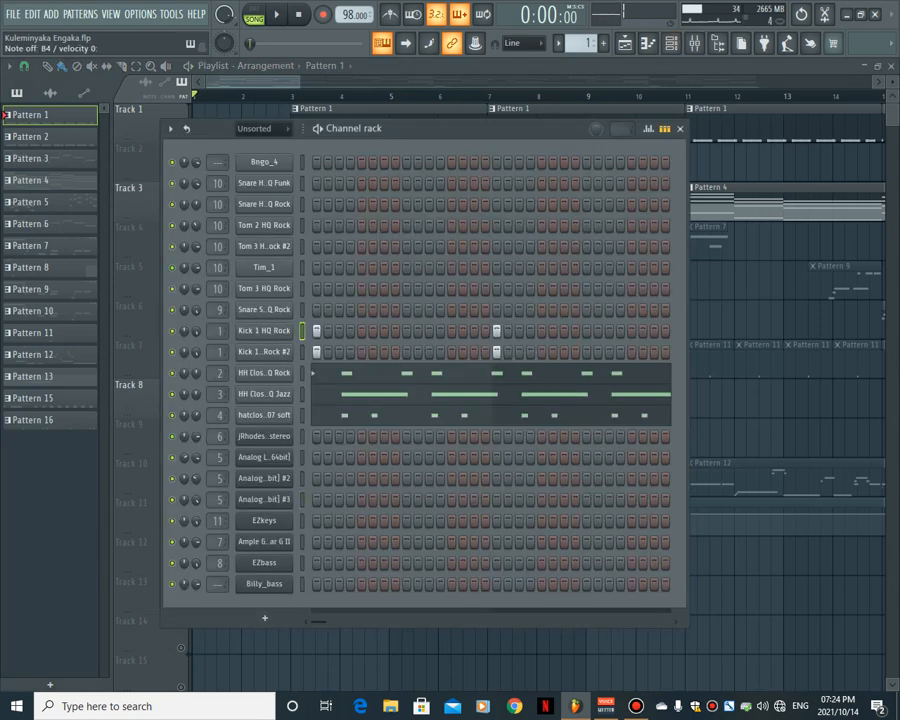
left_click(302, 352)
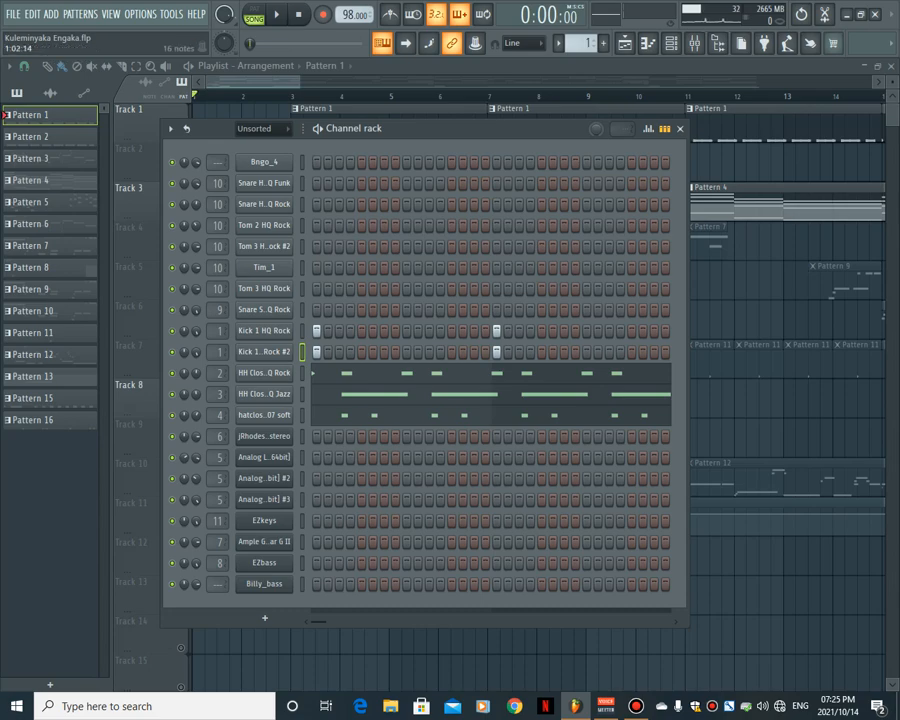
Step: Inspect Pattern 1's HH Closed HQ Rock notes, check its other two hi-hat channels, and play the drum loop in pattern mode
left_click(330, 373)
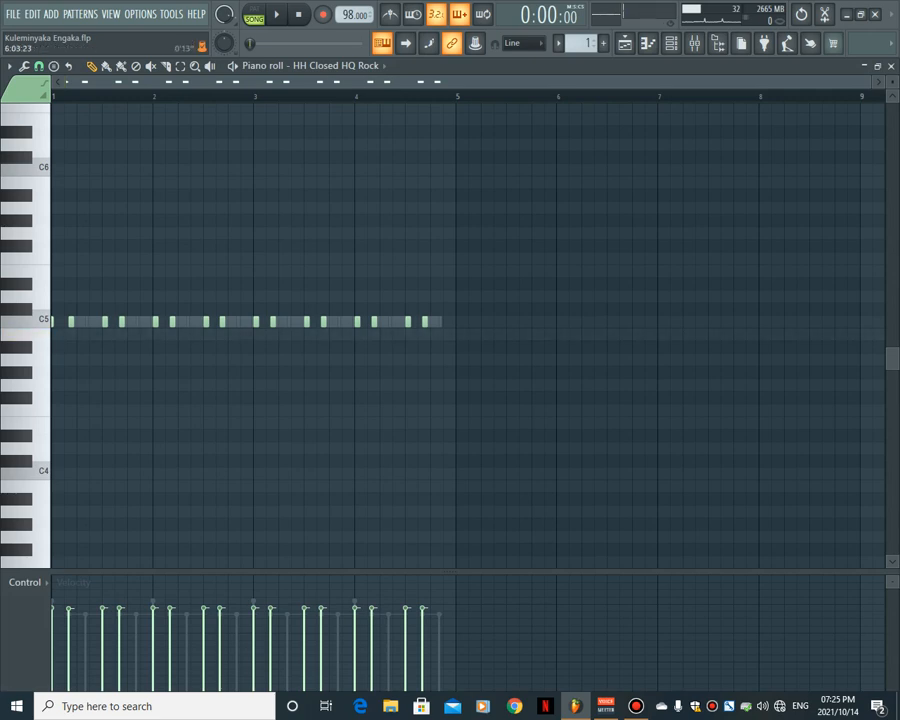
left_click(671, 43)
left_click(303, 394)
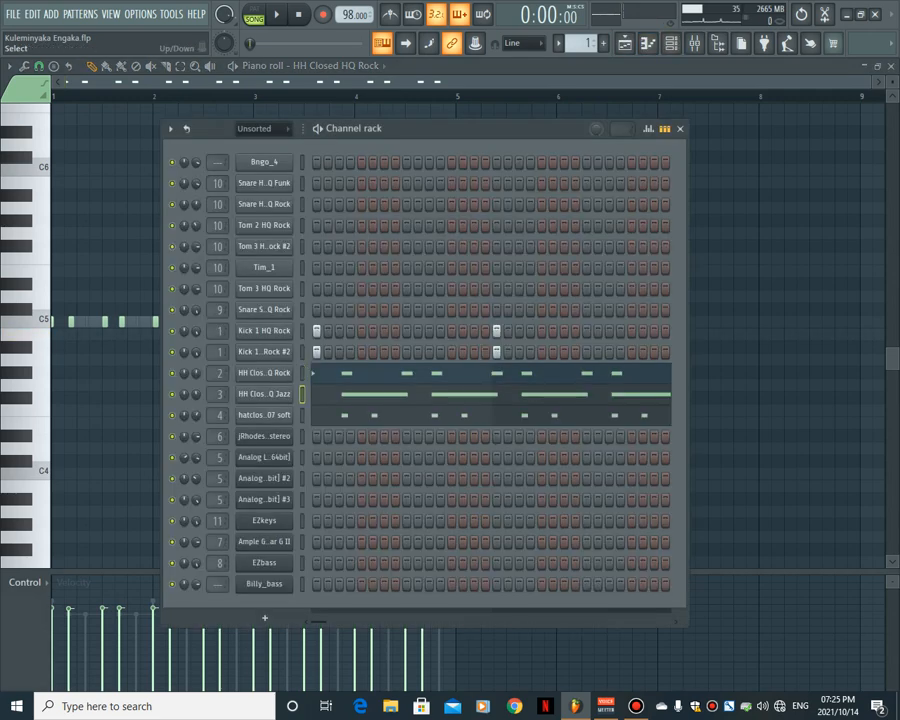
key("Down")
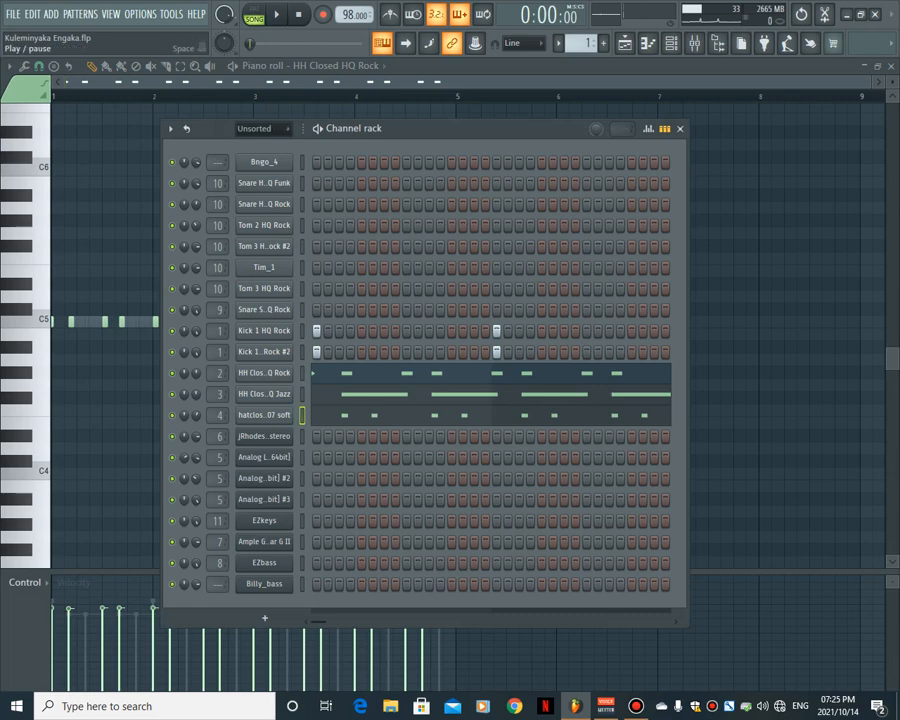
left_click(254, 15)
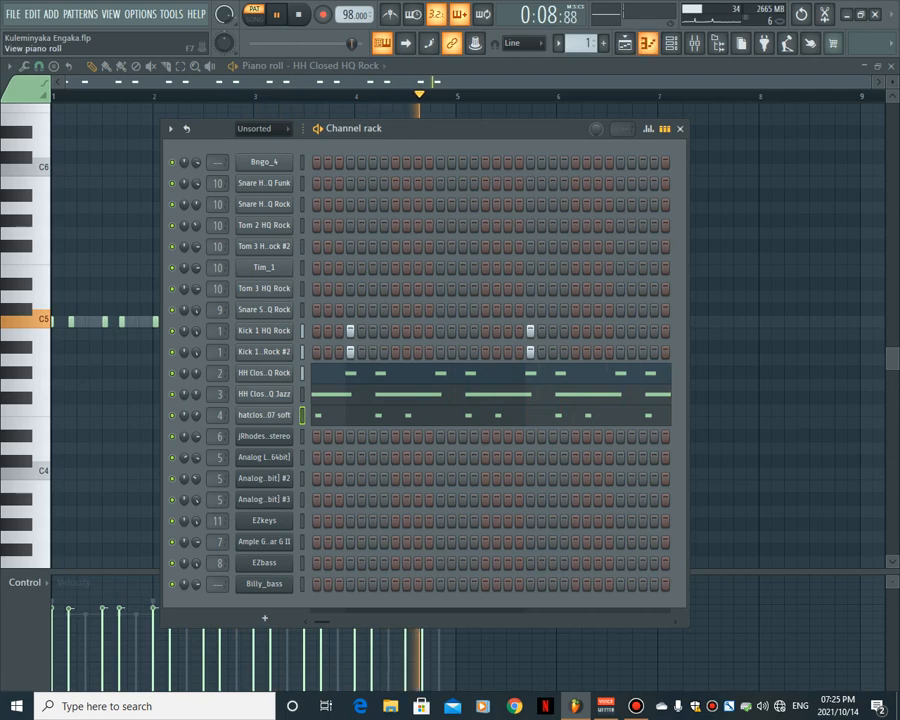
Step: Play the arrangement in song mode with Tracks 1, 3 and 8 active and the timeline extended to about bar 17
left_click(625, 43)
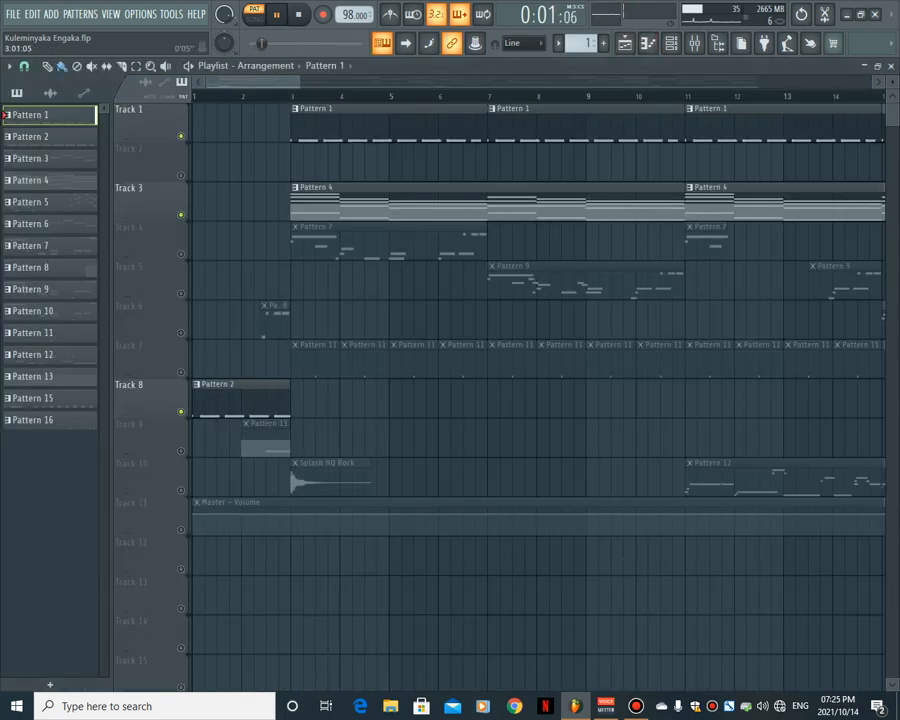
key("l")
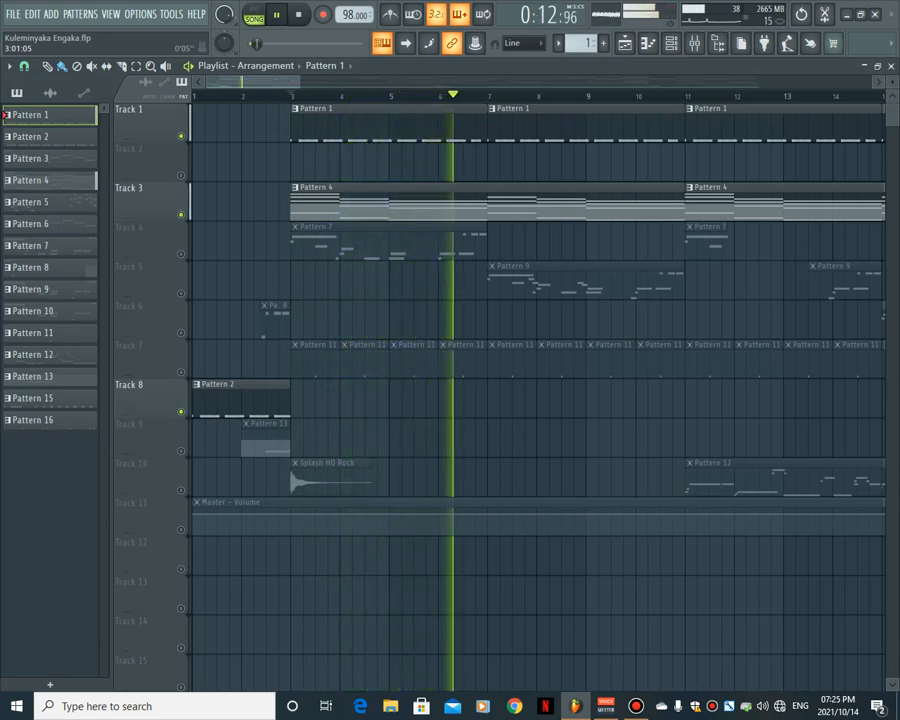
left_click_drag(299, 82, 319, 82)
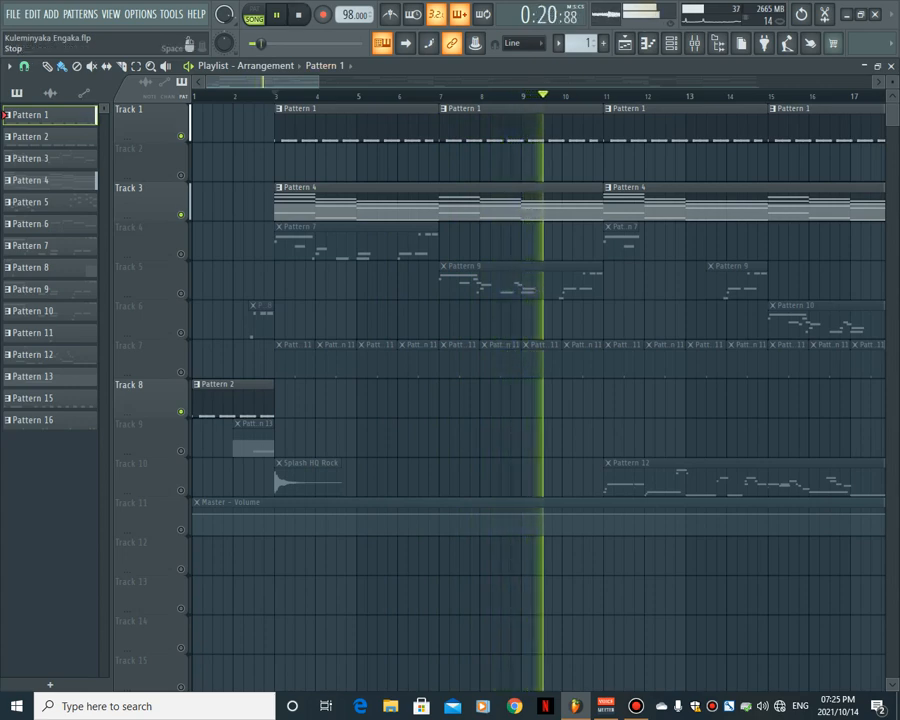
left_click(298, 14)
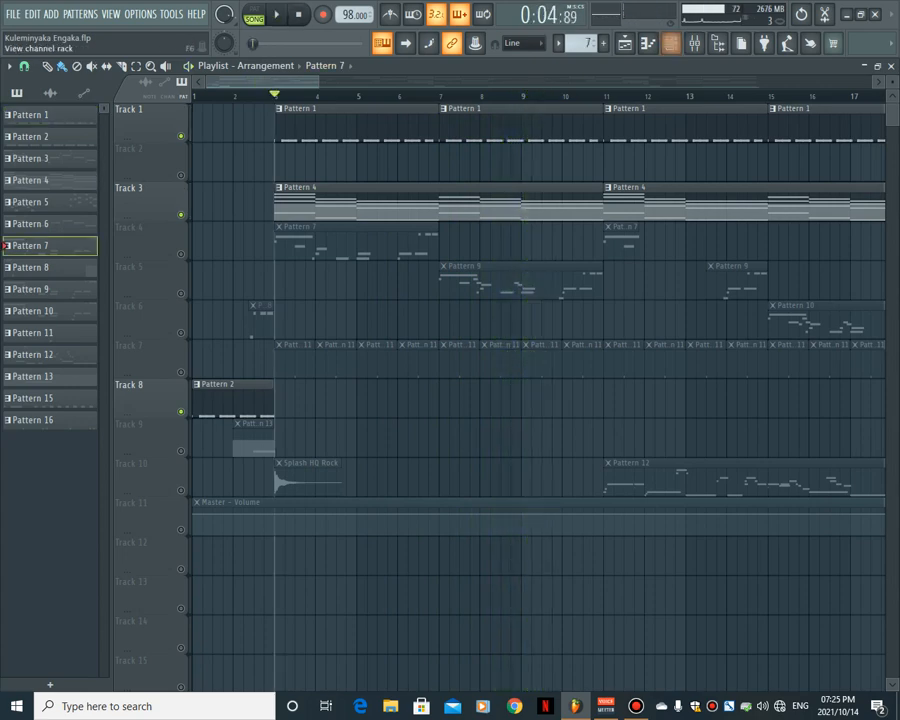
Step: Play Pattern 7's Ample Guitar G II notes from the piano roll in pattern mode and unmute Track 4 in the playlist
left_click(670, 43)
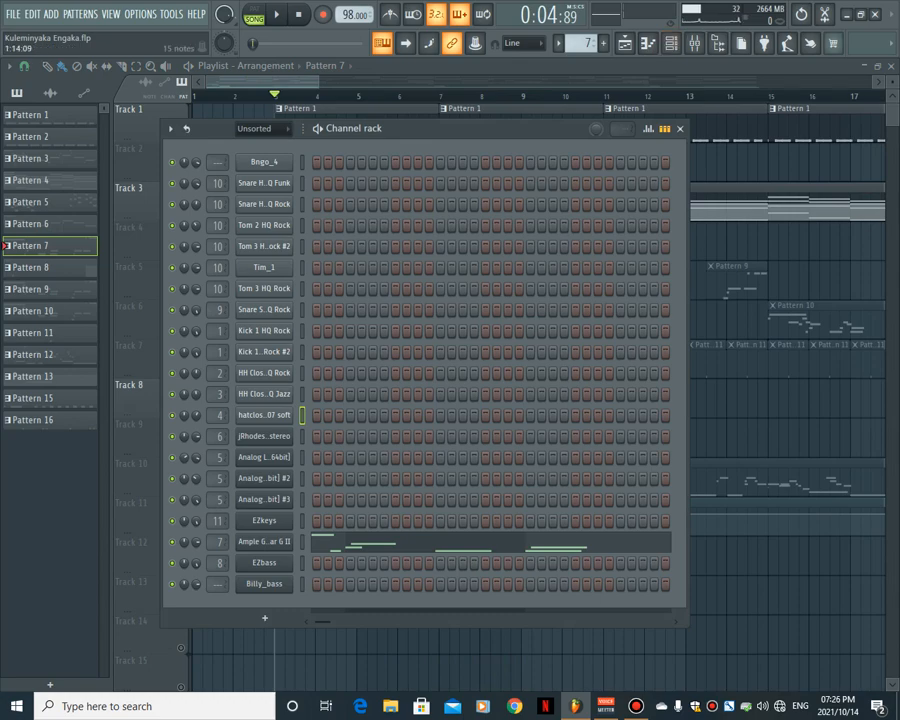
left_click(317, 539)
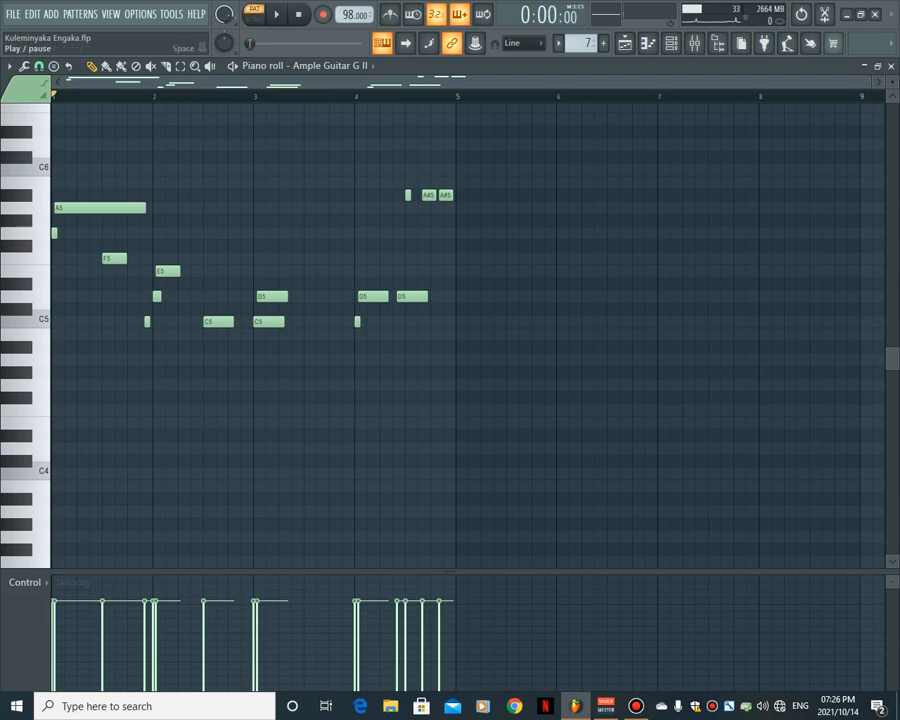
key("space")
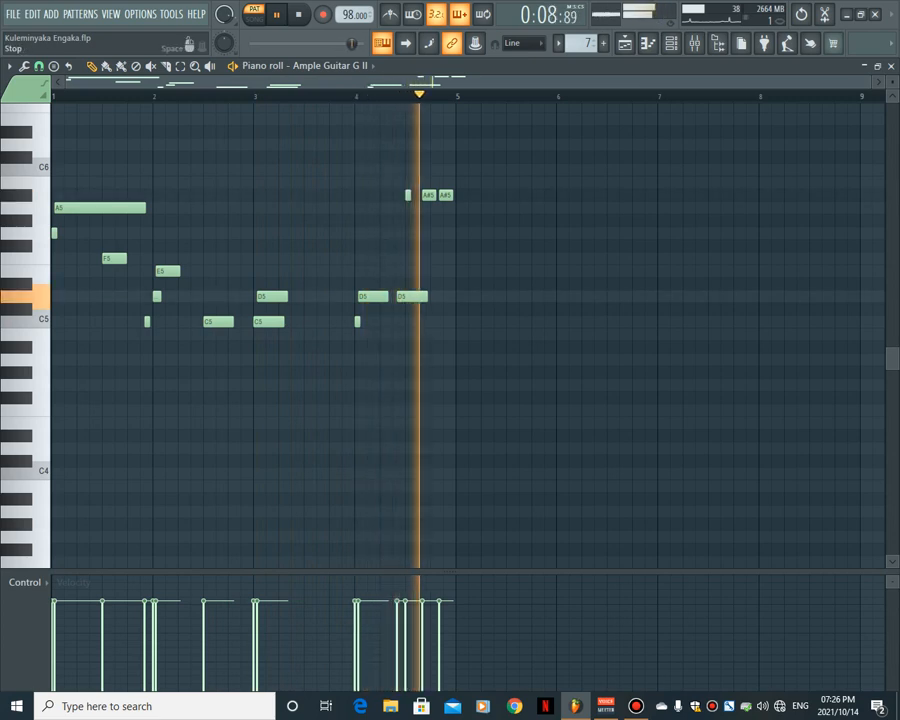
key("F5")
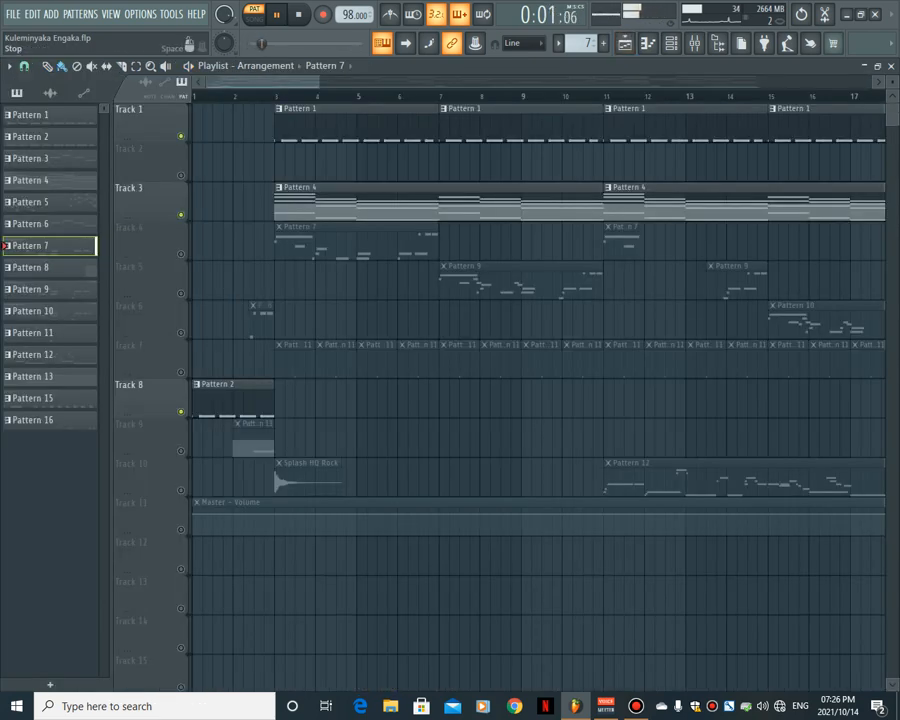
left_click(181, 254)
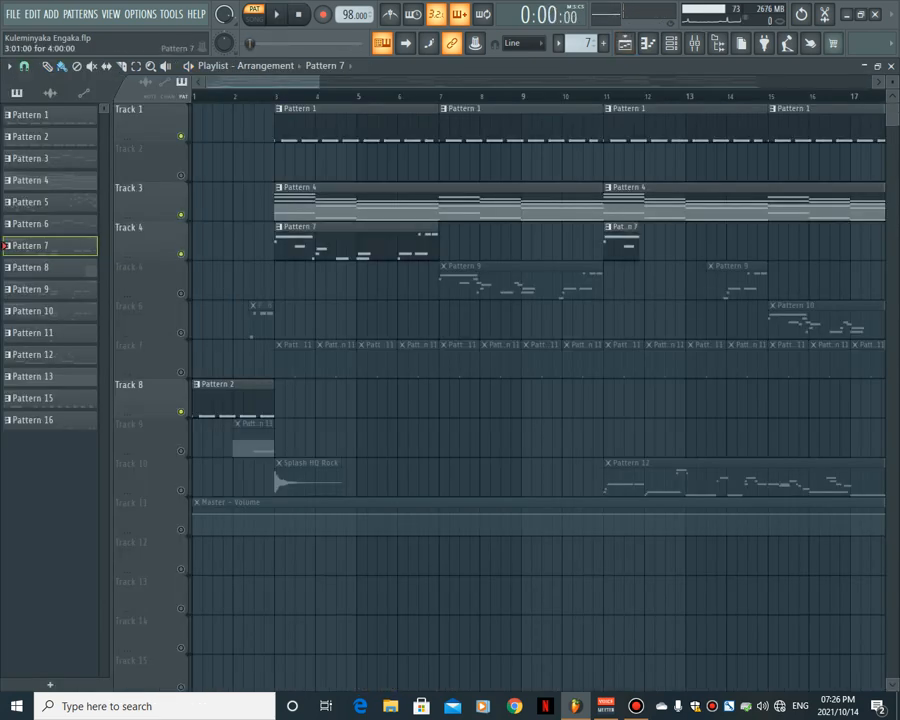
Step: Unmute Track 5 and inspect Pattern 9's Ample Guitar G II notes, playing the pattern and selecting its last four notes in bar 4
left_click(181, 293)
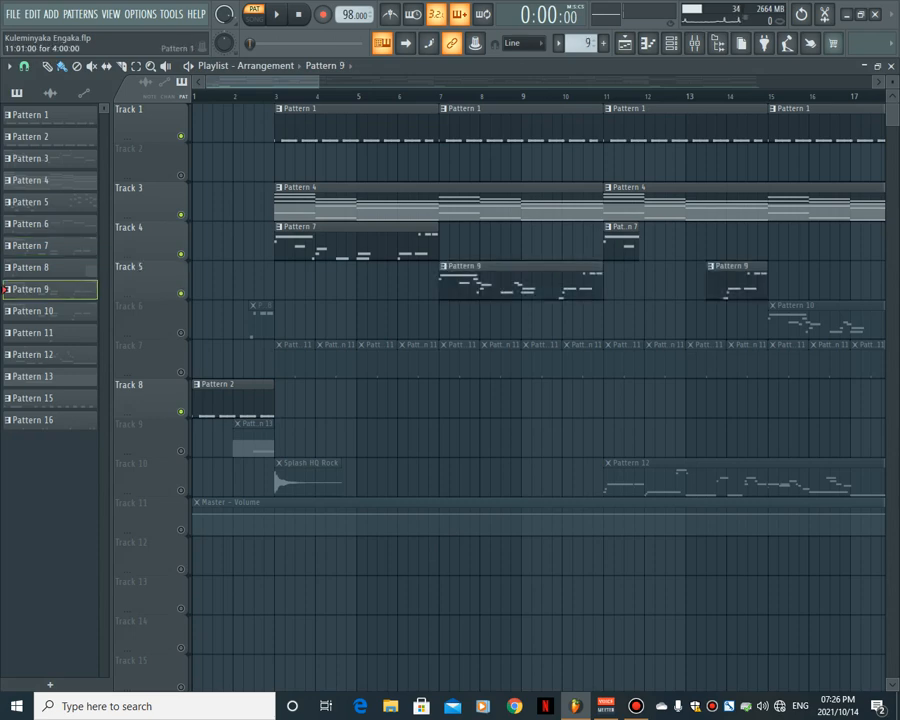
left_click(671, 43)
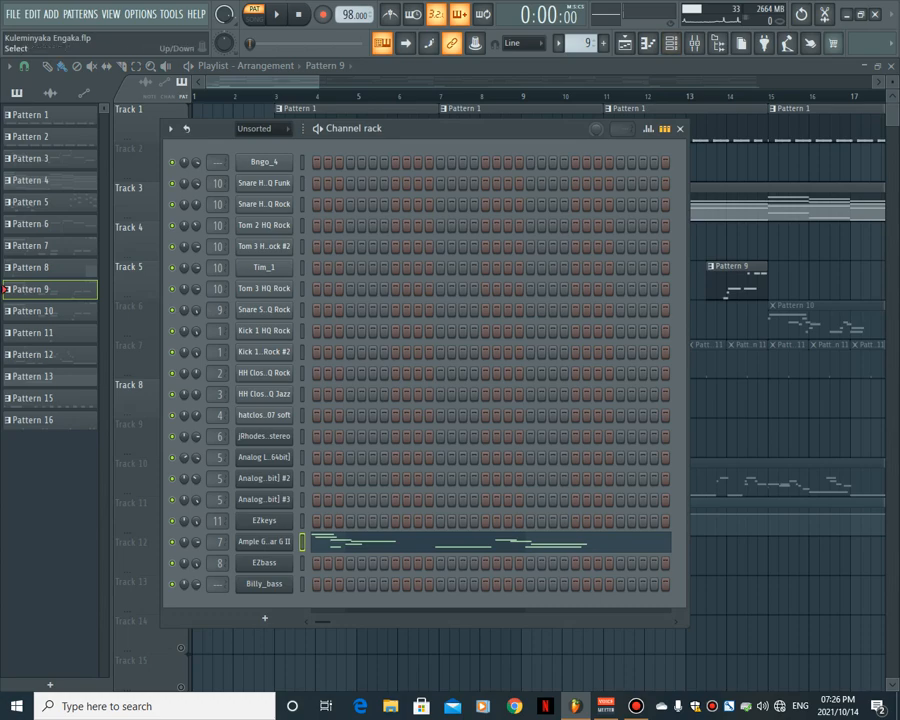
left_click(323, 544)
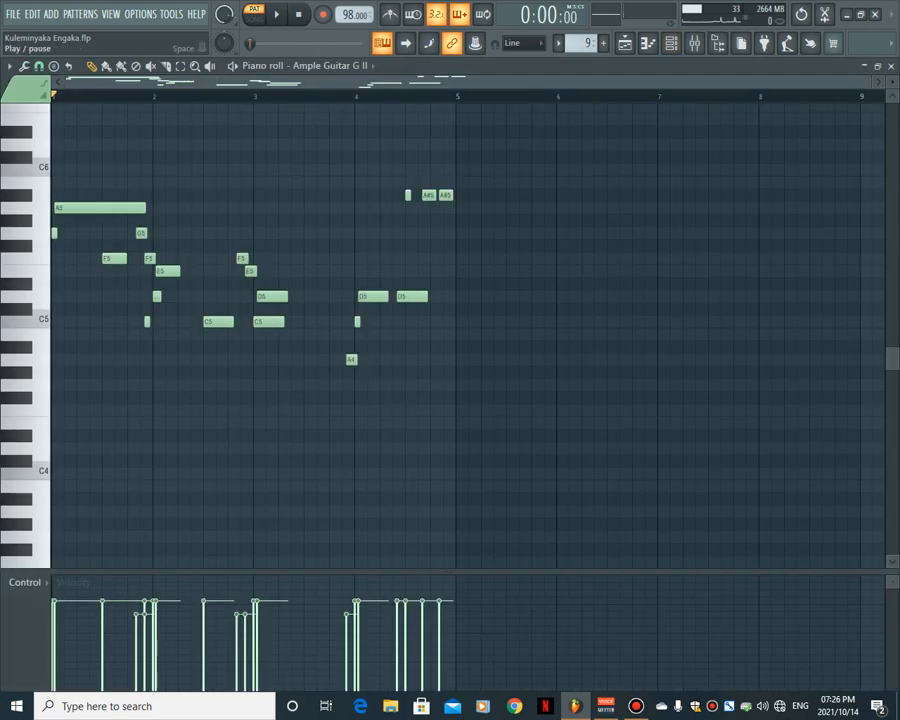
left_click(277, 14)
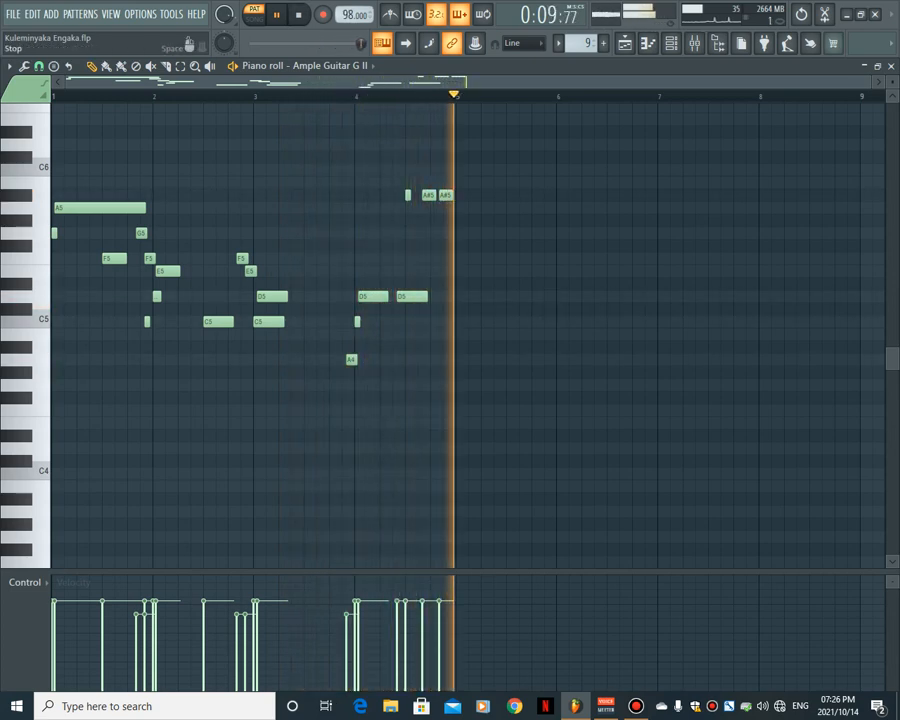
key("space")
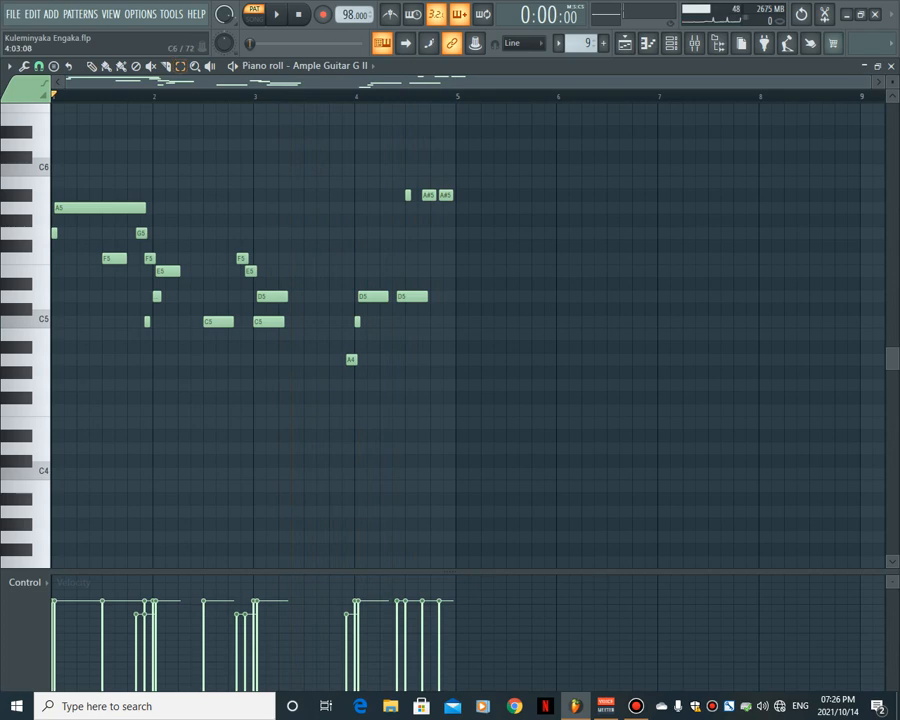
left_click_drag(399, 169, 474, 245)
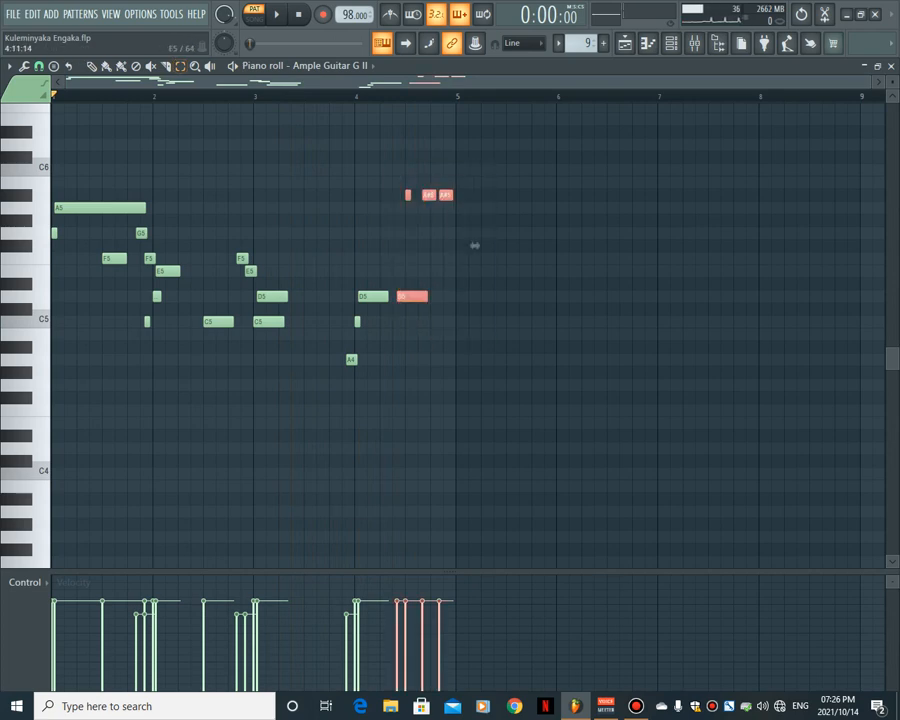
key("F5")
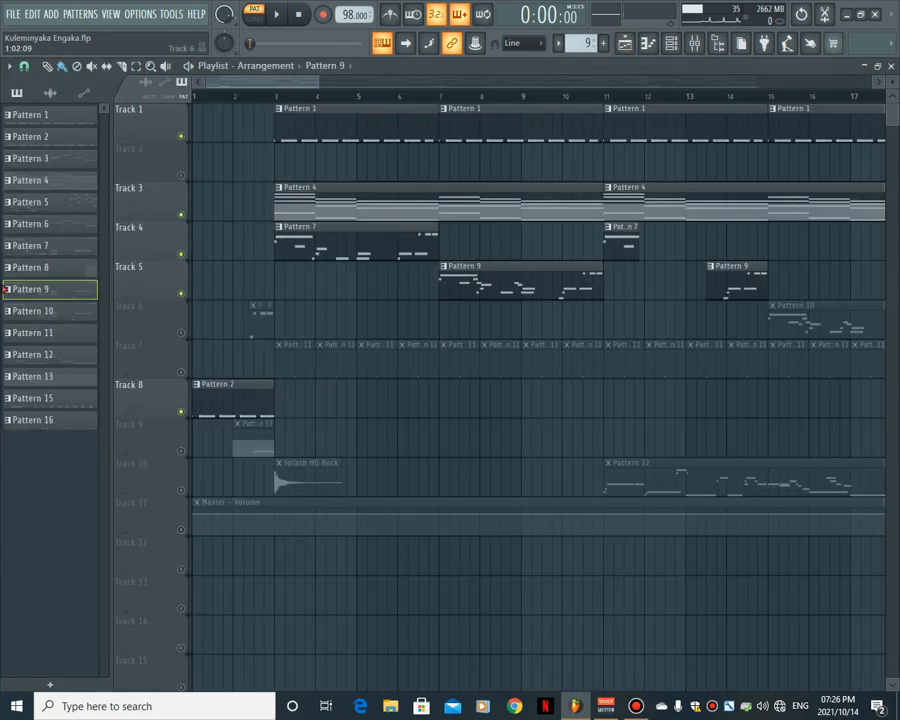
Step: Unmute Track 6 and play the arrangement in song mode with Tracks 1, 3, 4, 5, 6 and 8 active
left_click(181, 332)
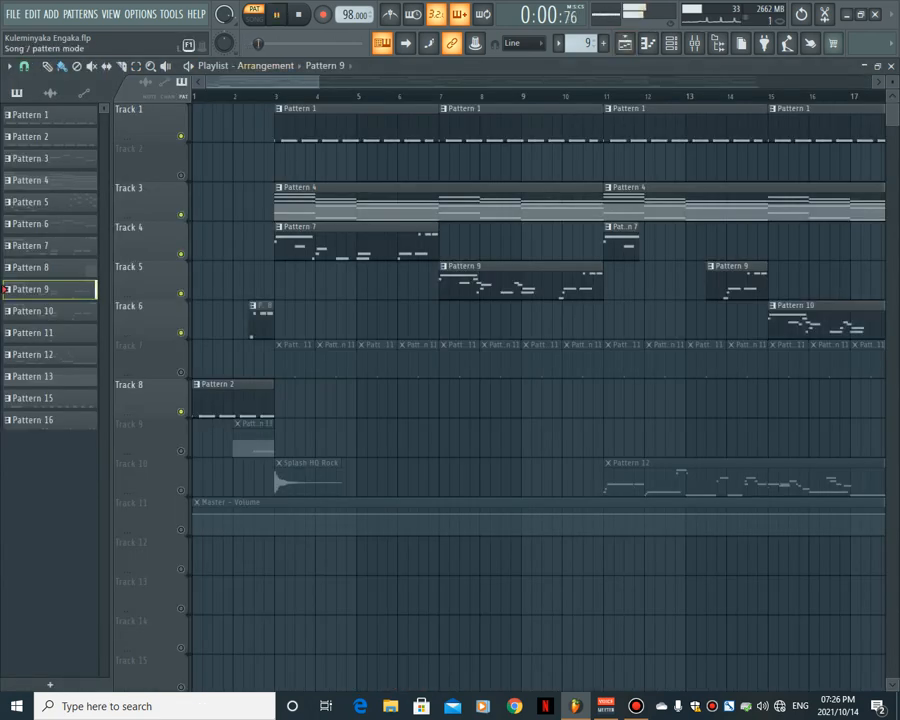
left_click(255, 14)
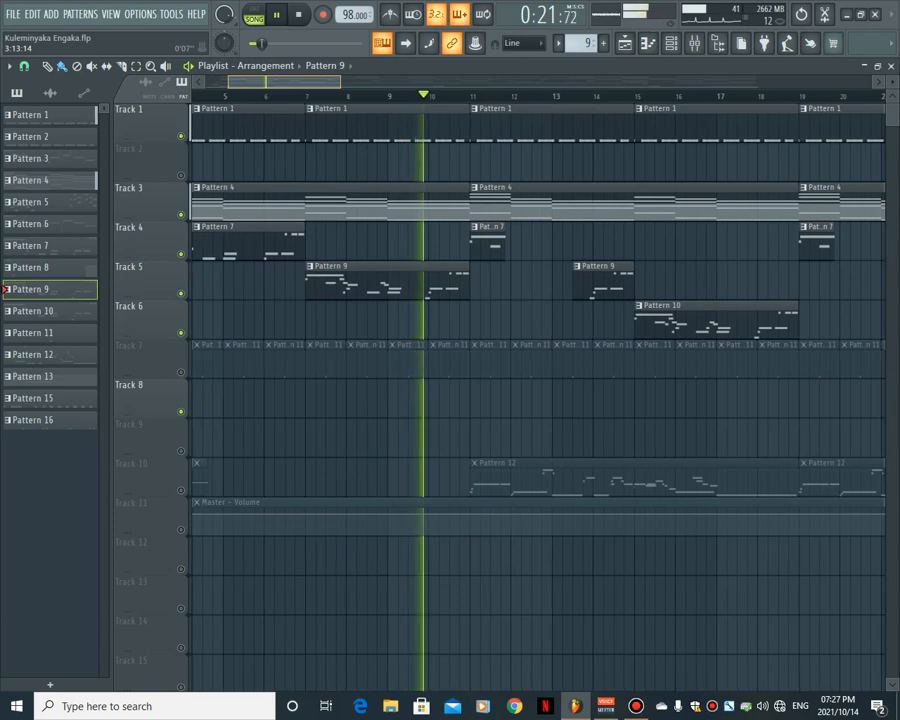
left_click_drag(284, 82, 263, 82)
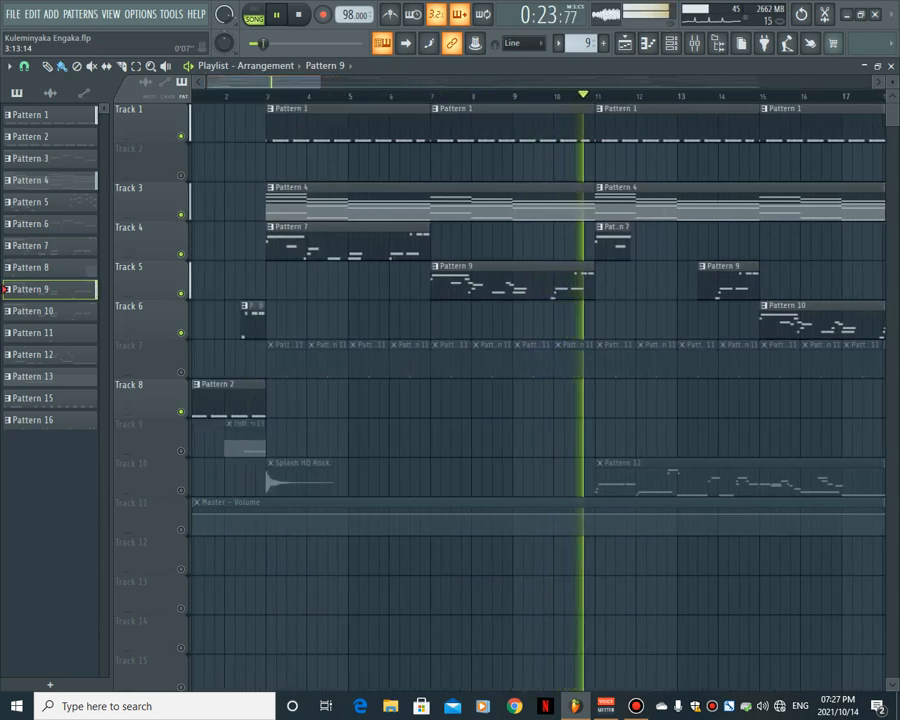
left_click(298, 14)
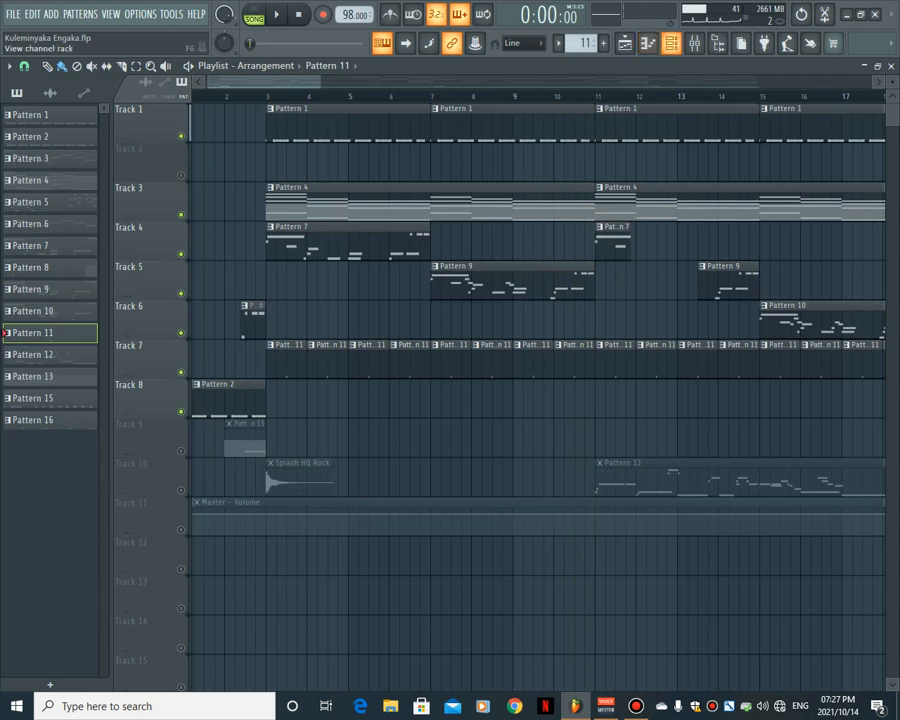
Step: Unmute Track 7 and audition the snare channel used in Pattern 11
key("F6")
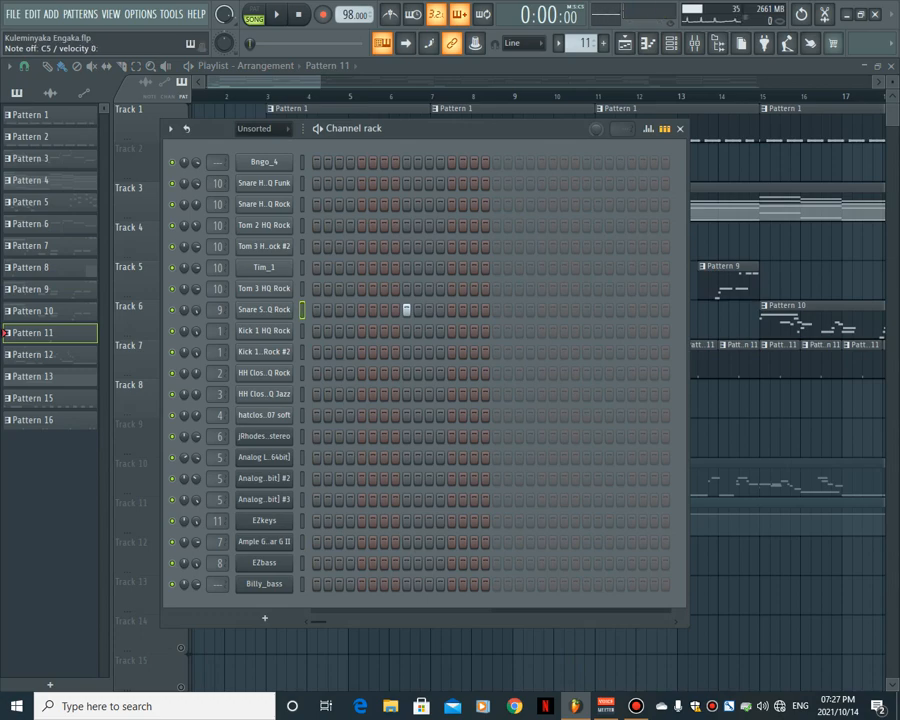
key("F6")
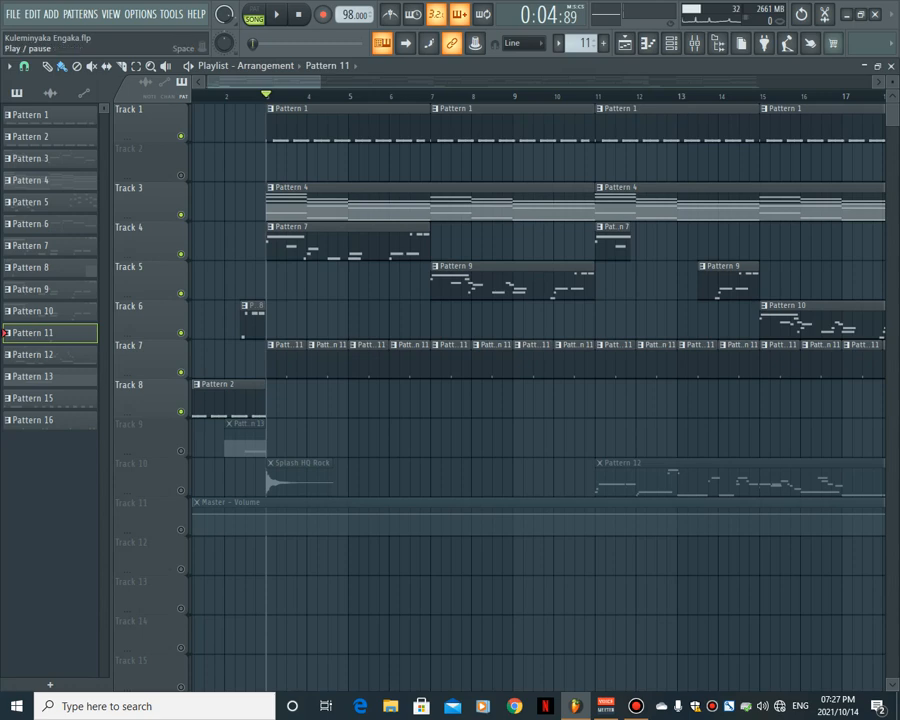
Step: Play the arrangement in song mode from bar 3 and unmute Tracks 10 and 2 during playback
key("space")
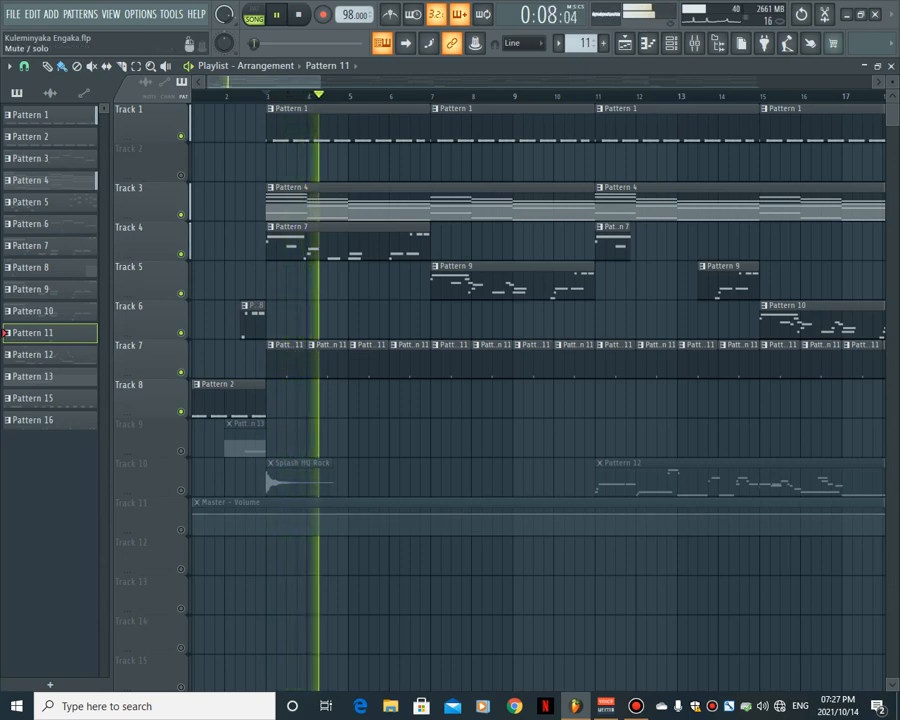
left_click(181, 490)
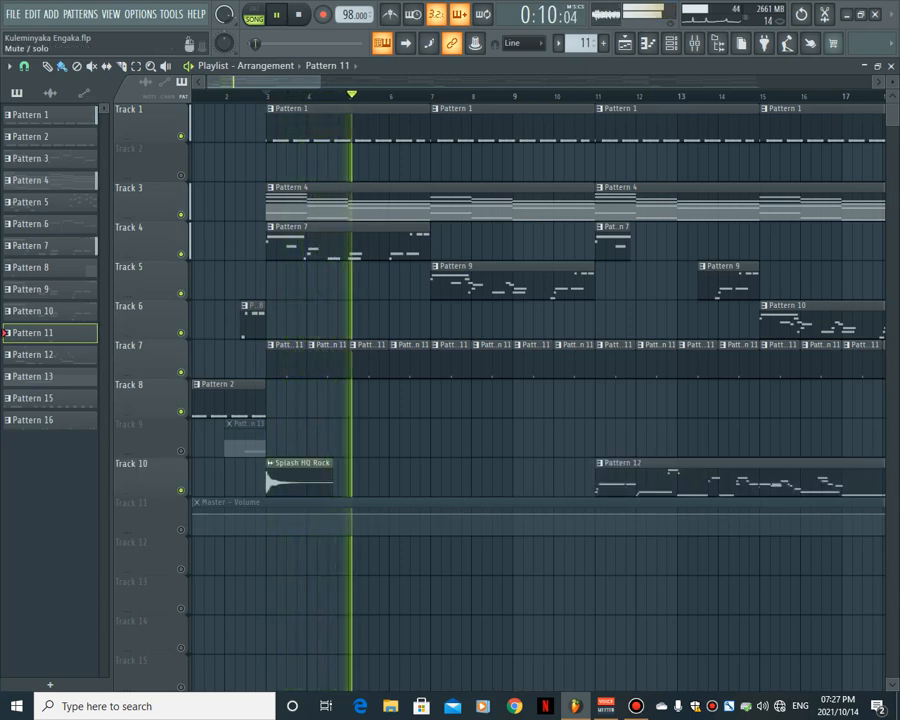
left_click(181, 175)
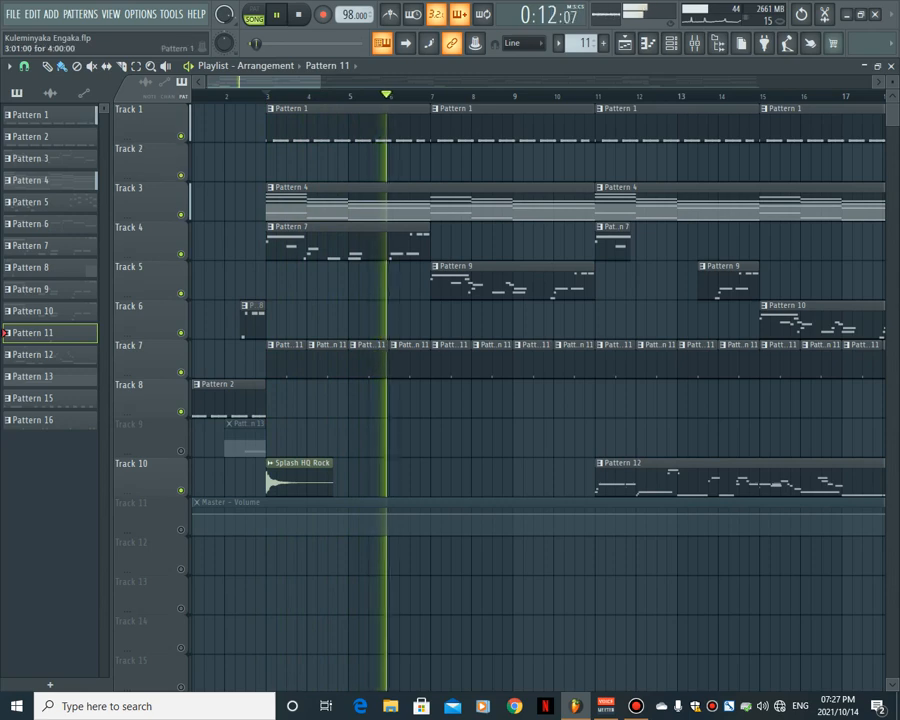
left_click_drag(320, 82, 392, 82)
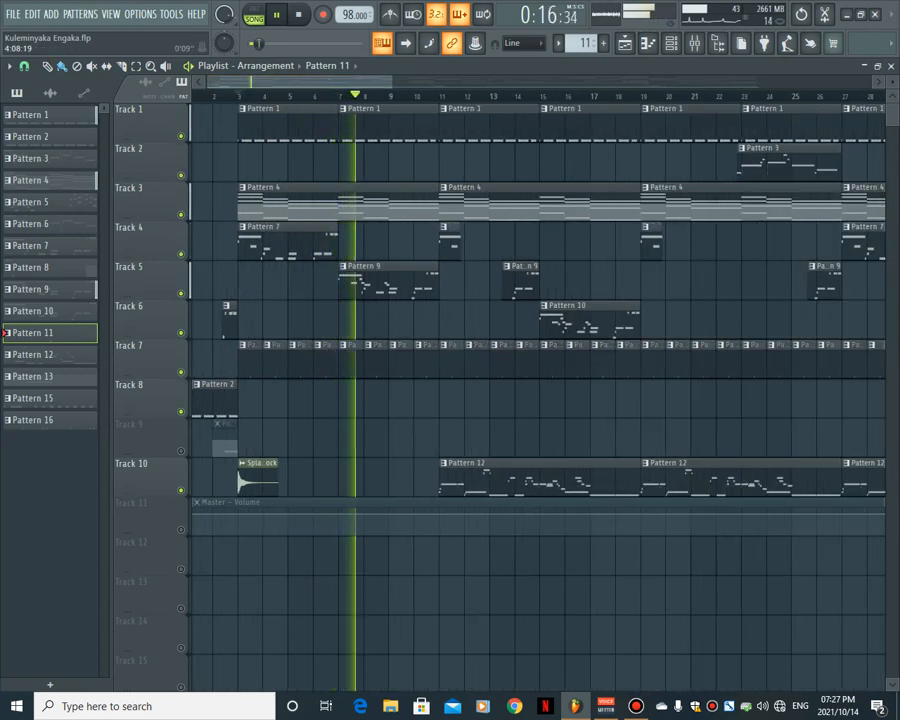
left_click_drag(300, 82, 319, 82)
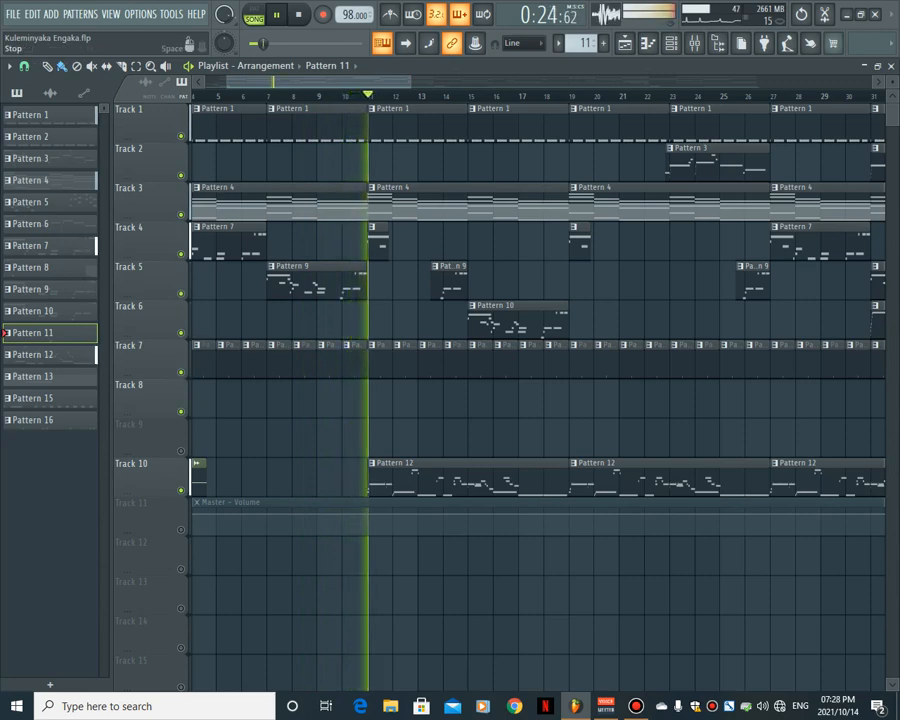
left_click(298, 14)
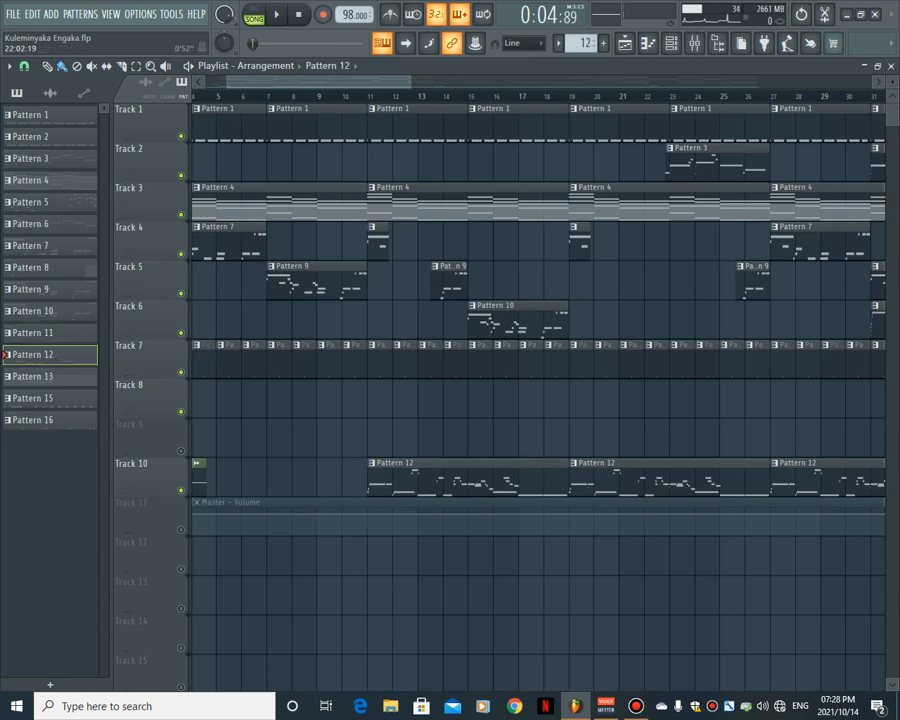
Step: Inspect Pattern 12's EZbass notes in the piano roll and play the bass line in pattern mode
left_click(671, 43)
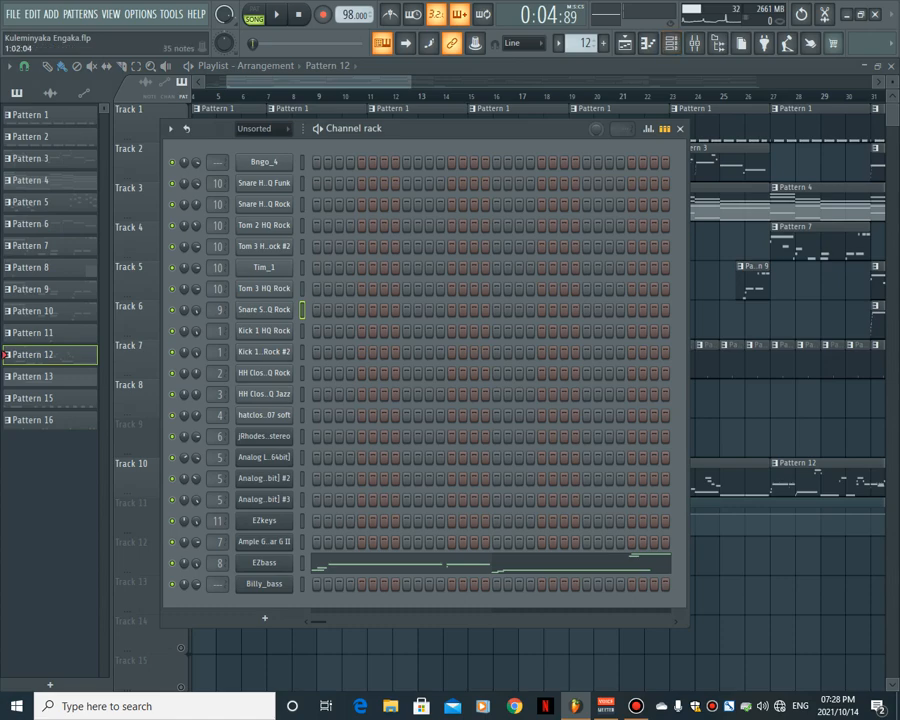
left_click(325, 563)
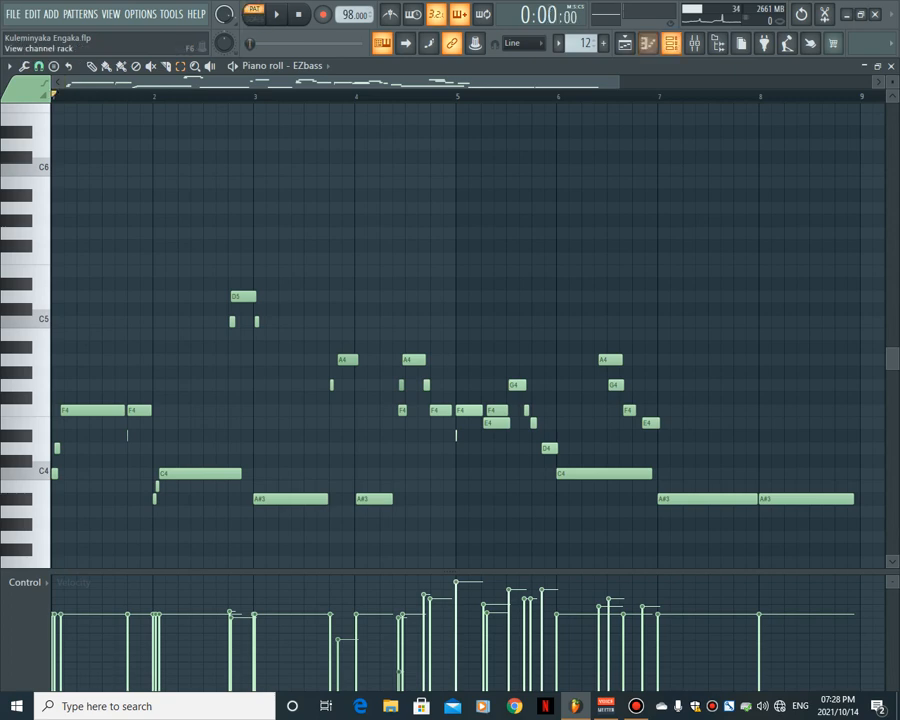
left_click(671, 43)
left_click(314, 563)
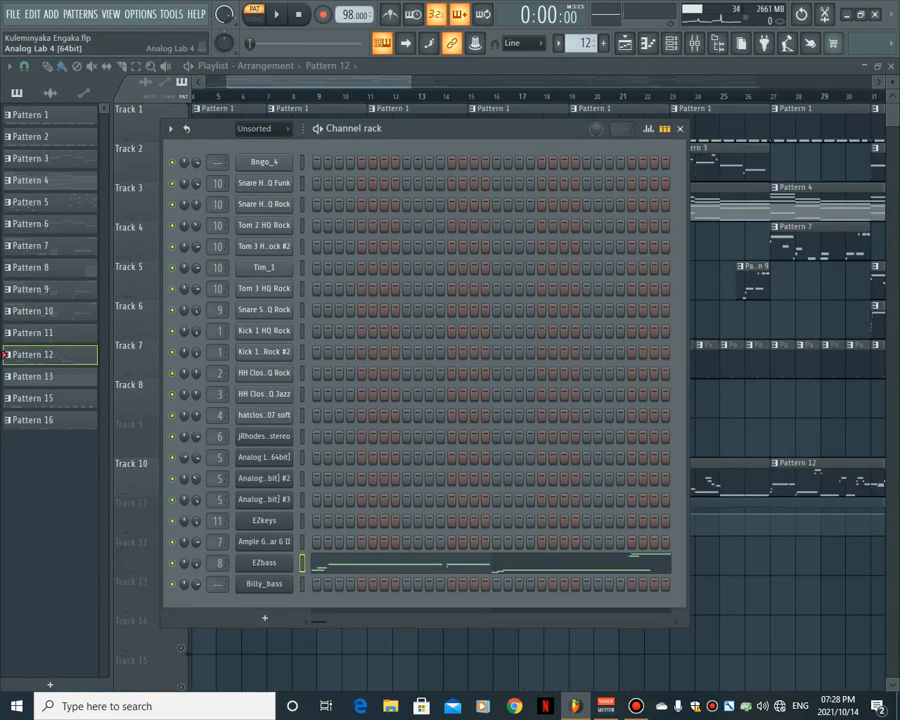
left_click(314, 565)
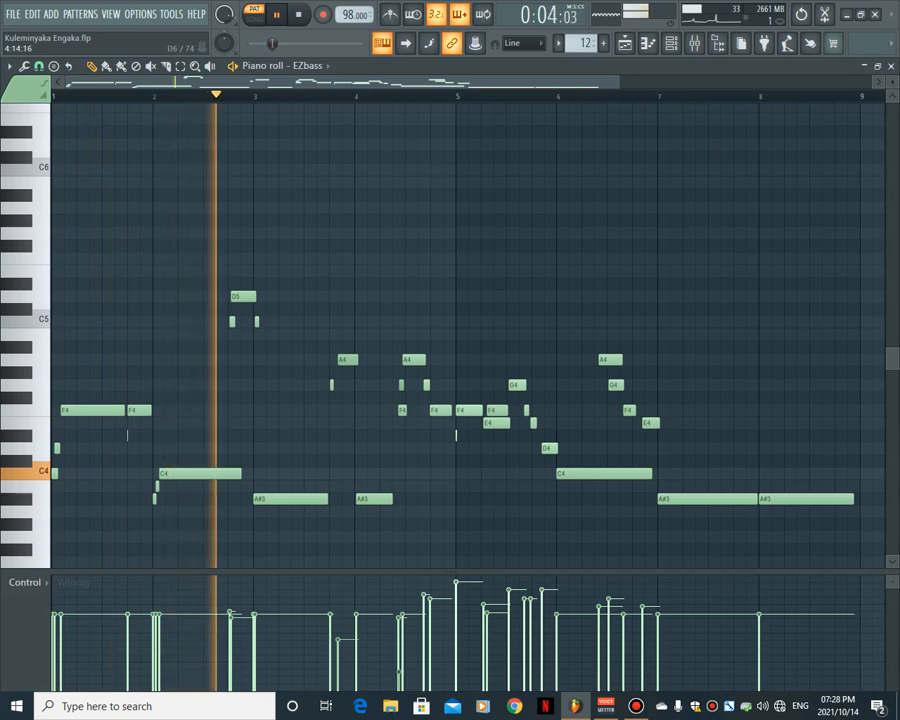
left_click_drag(618, 82, 702, 82)
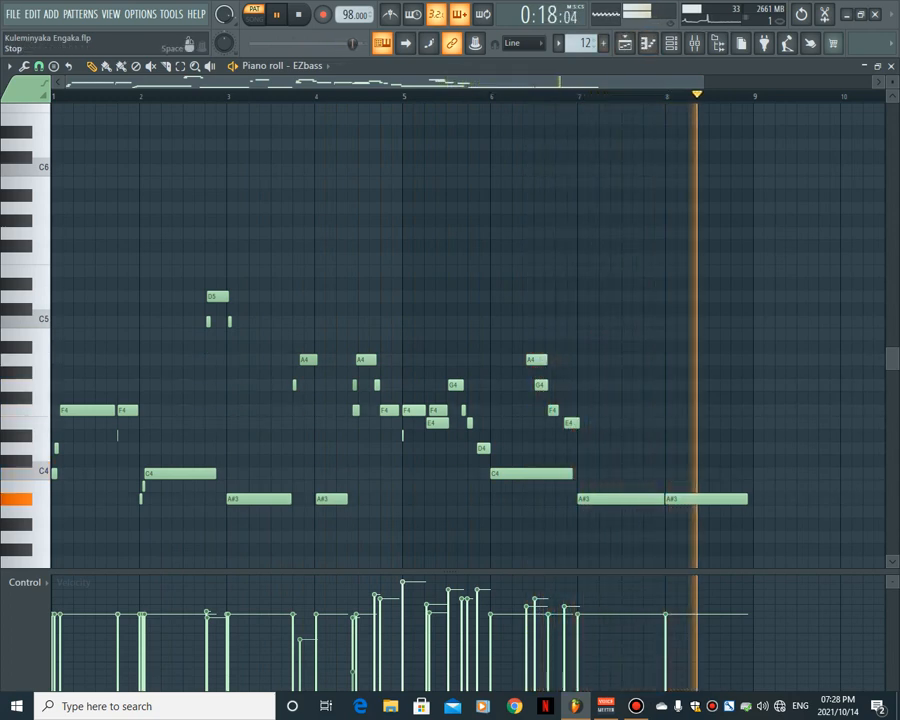
left_click(298, 14)
Step: Return to the playlist and play the arrangement in song mode from bar 11, where Pattern 12 enters on Track 10
left_click(625, 43)
left_click(368, 96)
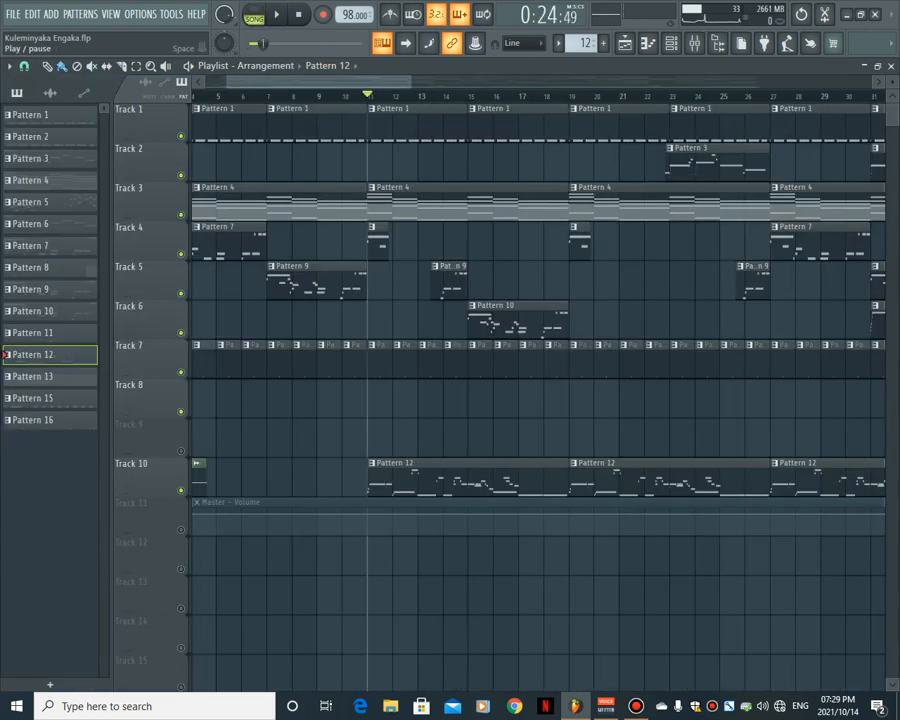
left_click(277, 14)
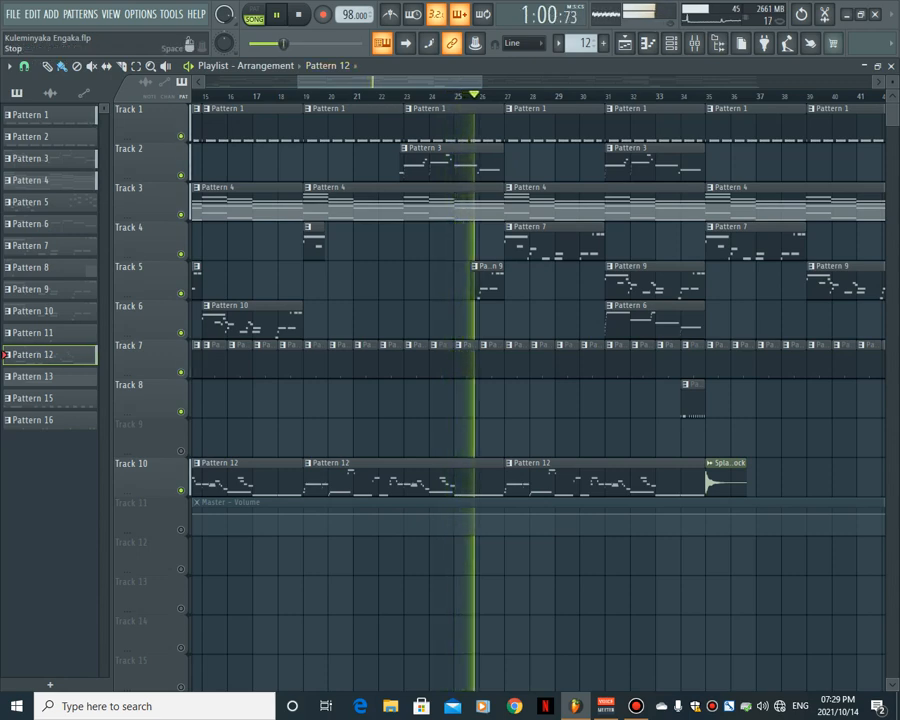
left_click(298, 14)
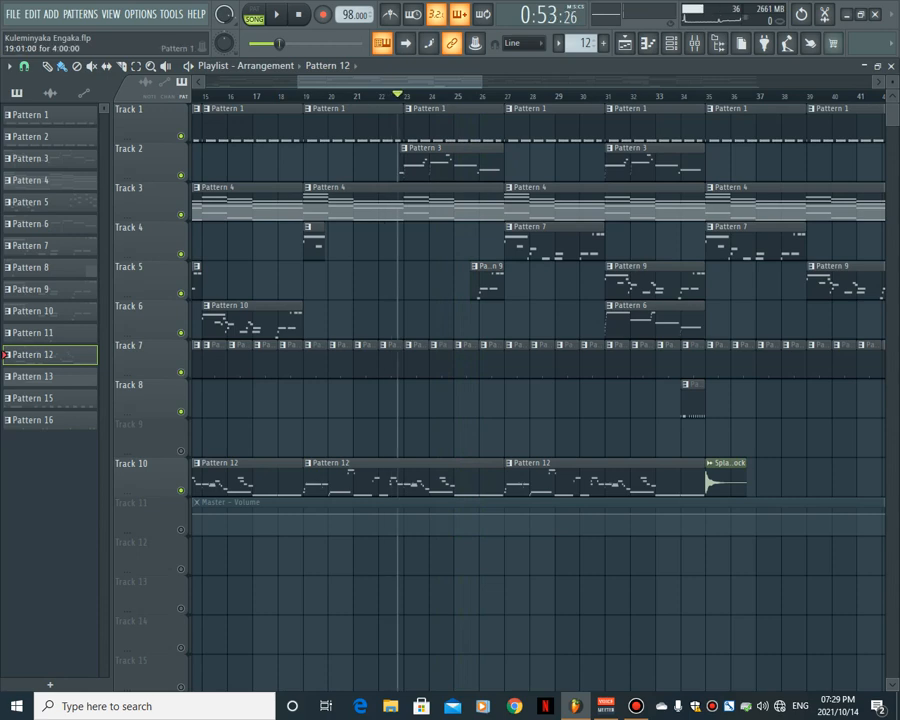
Step: Inspect Pattern 3's Analog Lab 4 notes in the piano roll and play the melody in pattern mode
left_click(693, 42)
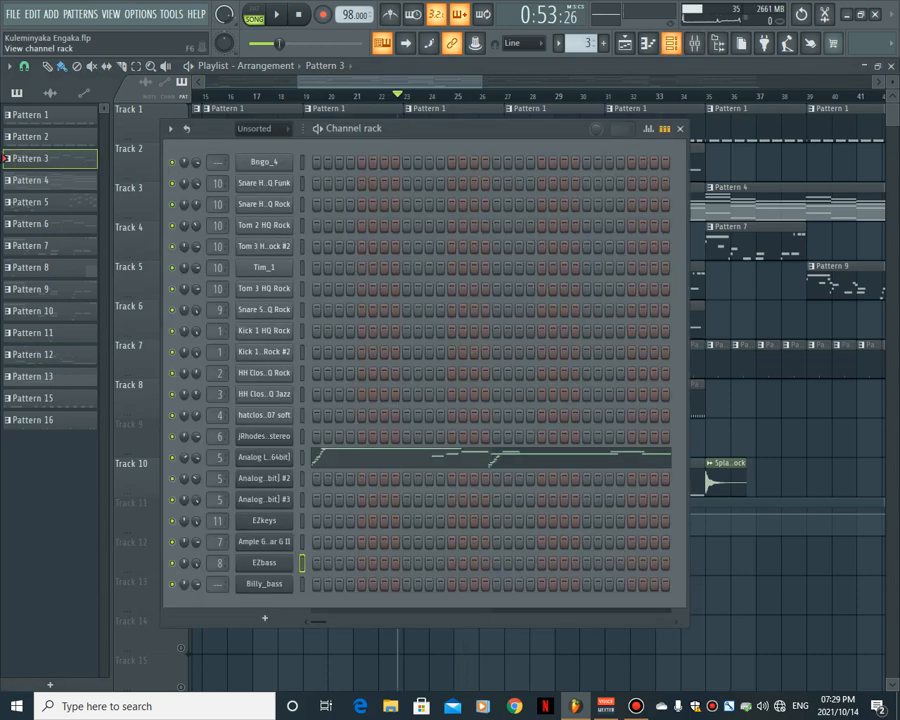
left_click(353, 457)
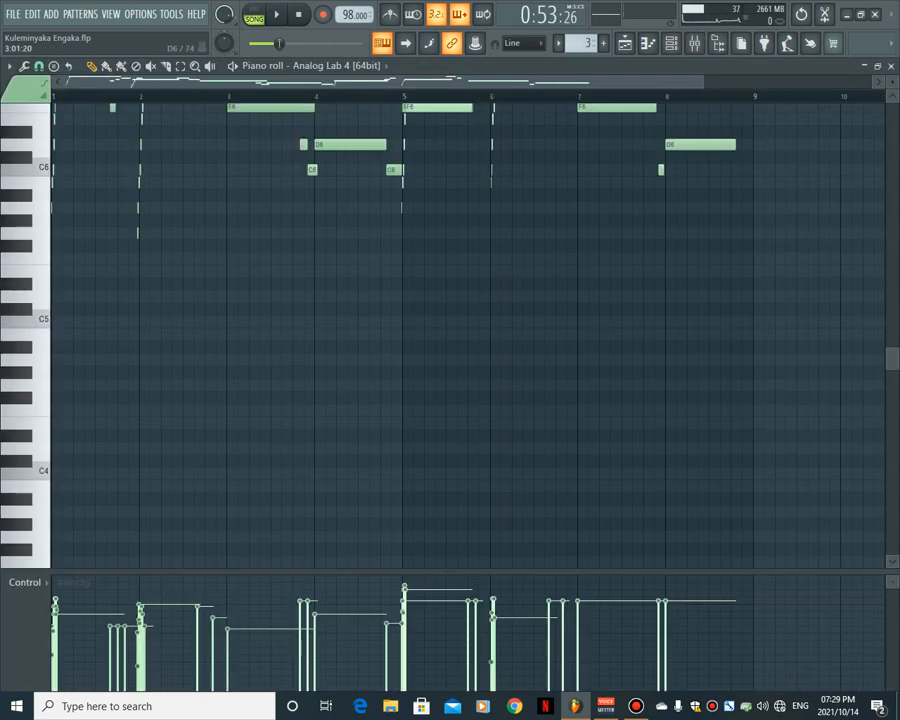
scroll(260, 150, "up", 5)
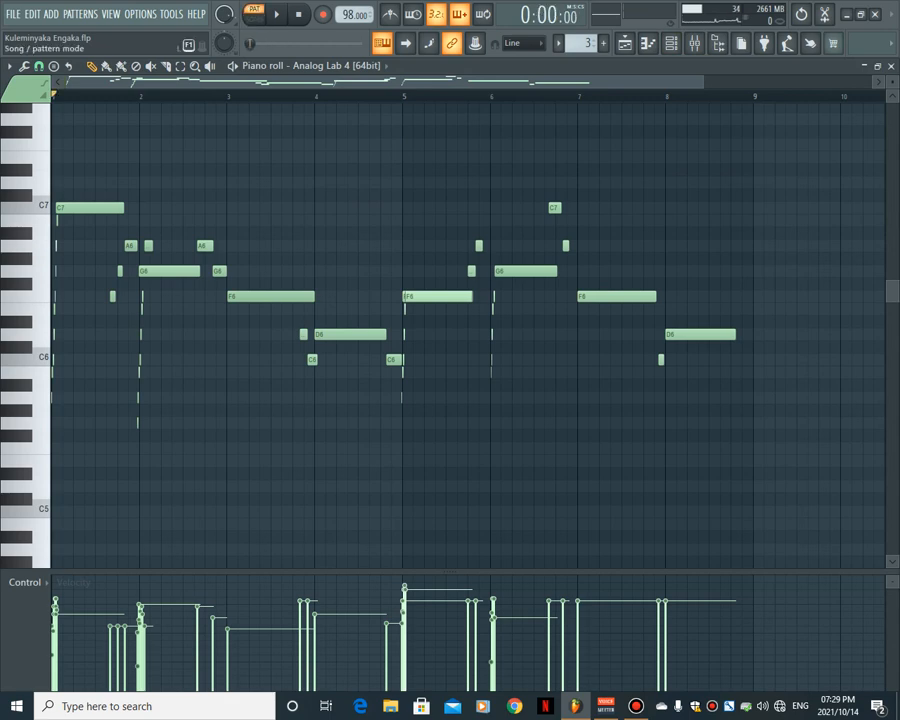
left_click(277, 14)
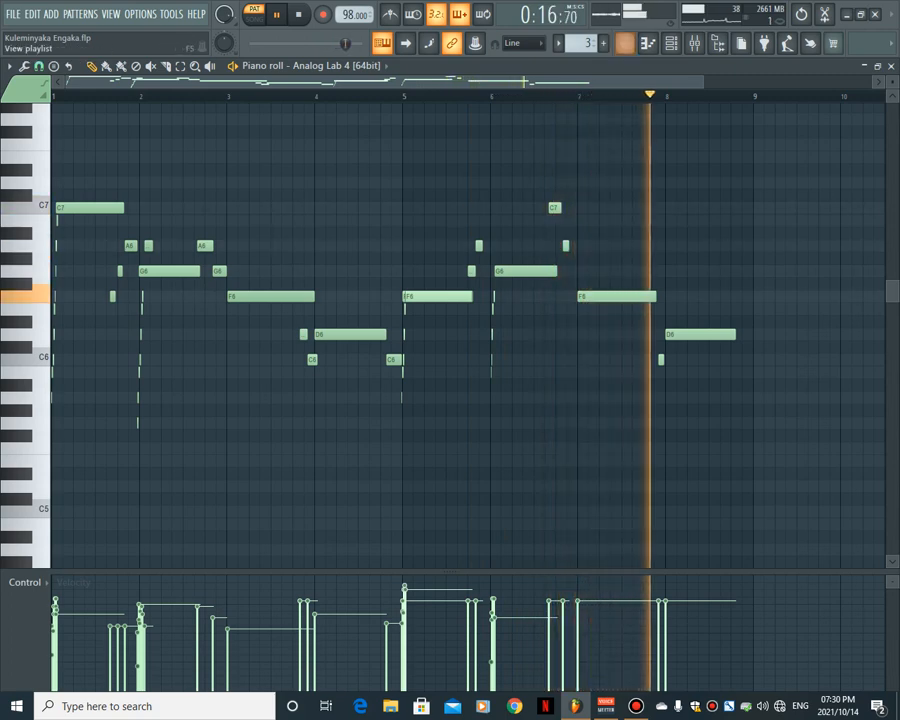
Step: Return to the playlist and play the arrangement in song mode from bar 22, through both Pattern 3 clips on Track 2
key("F5")
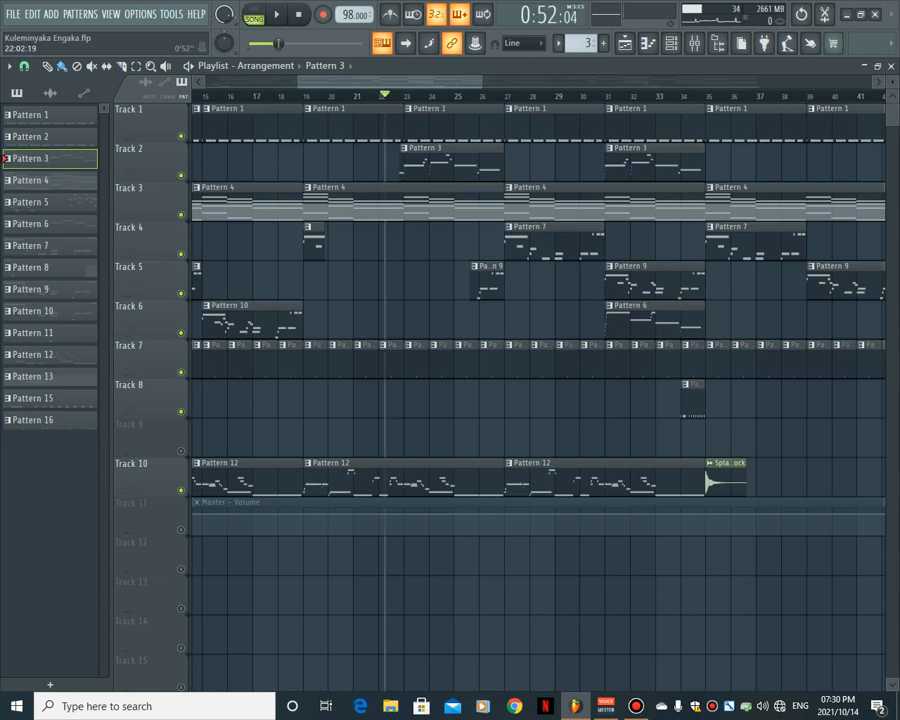
left_click(277, 14)
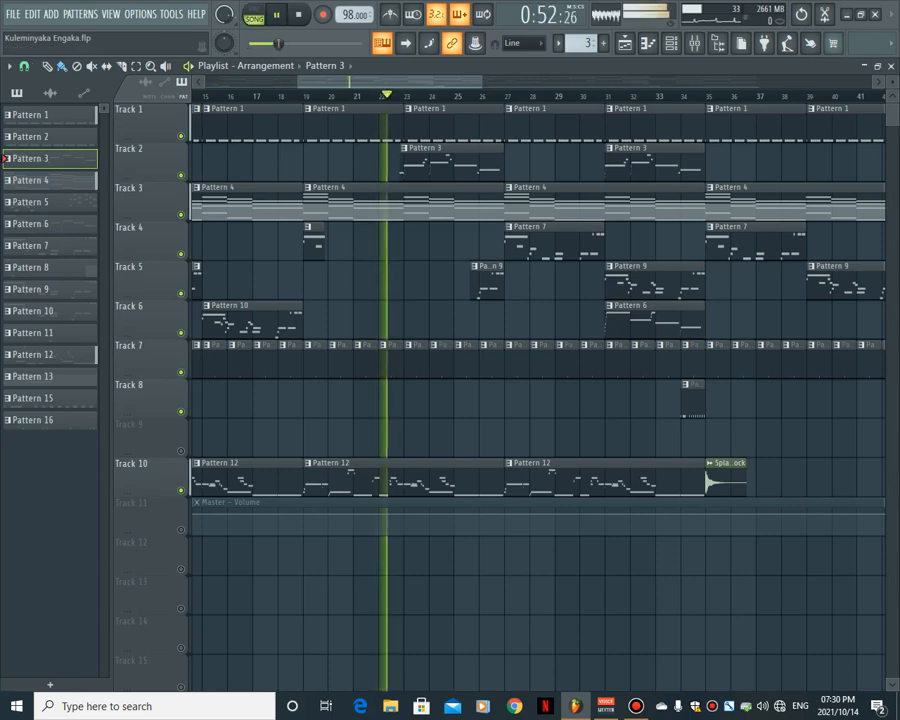
left_click(298, 14)
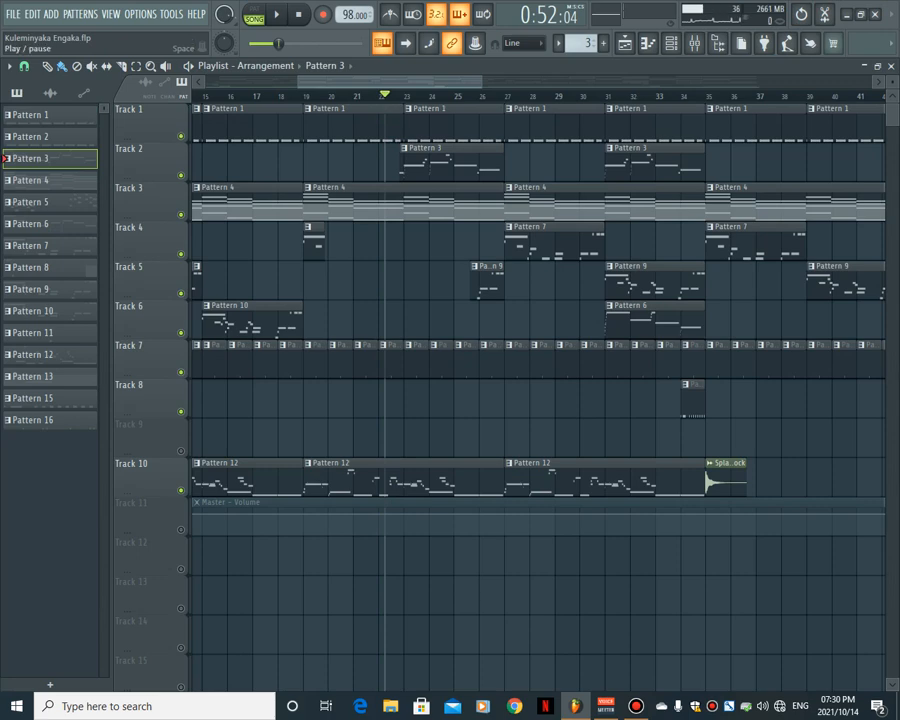
left_click(277, 14)
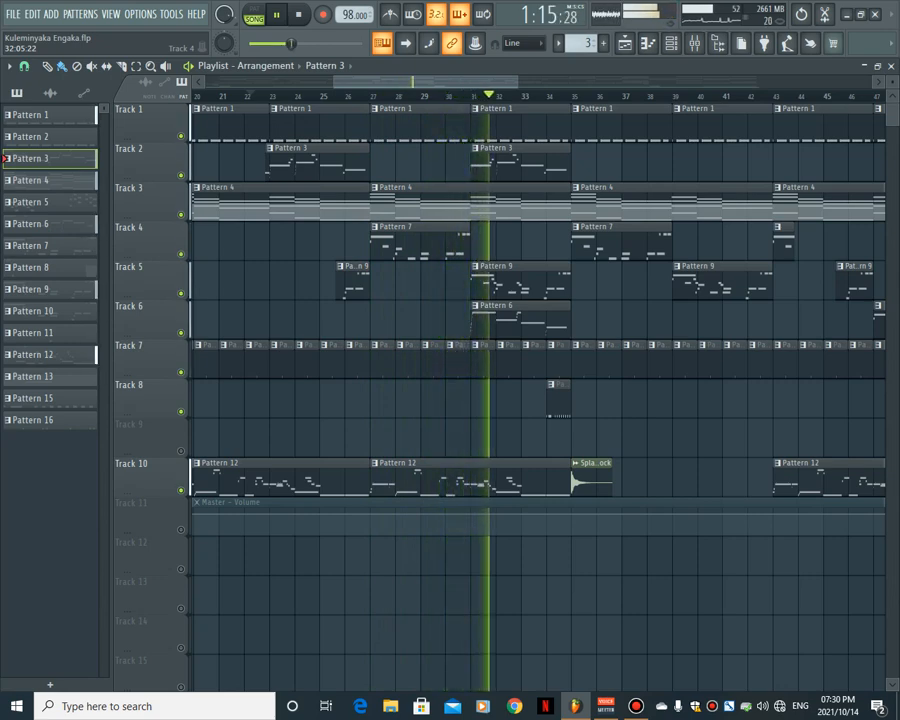
left_click(298, 14)
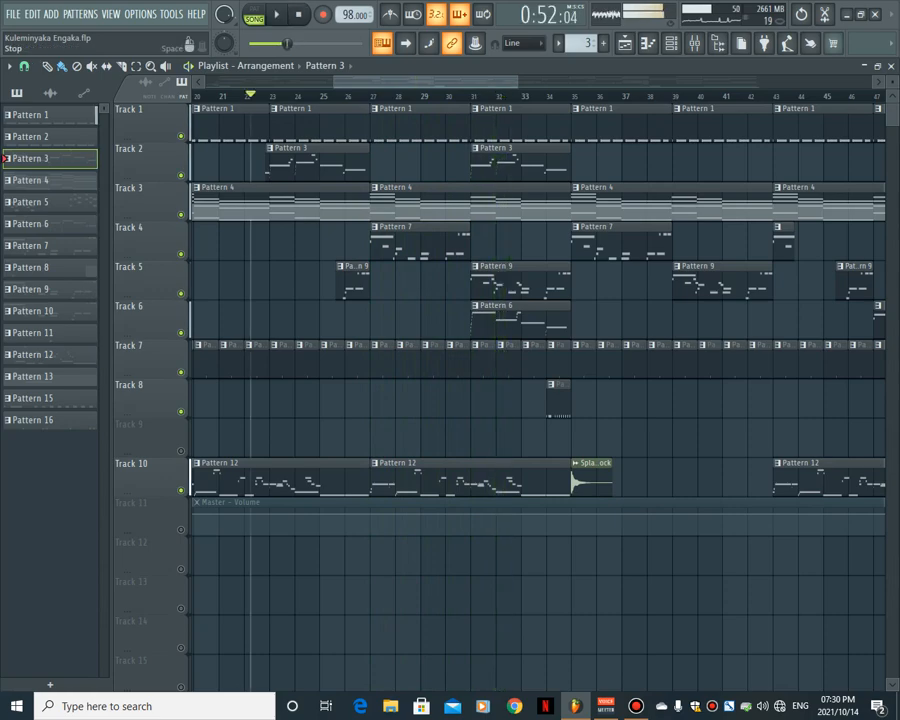
Step: Inspect Pattern 6's Analog Lab #2 notes in the piano roll, play them in pattern mode, and return to the playlist
left_click(670, 43)
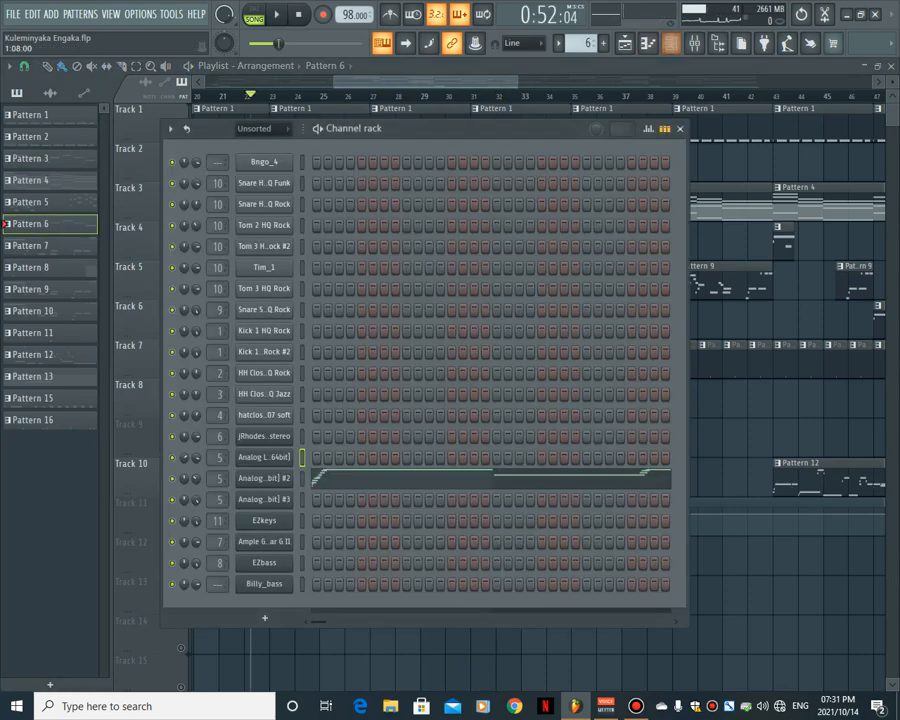
left_click(317, 475)
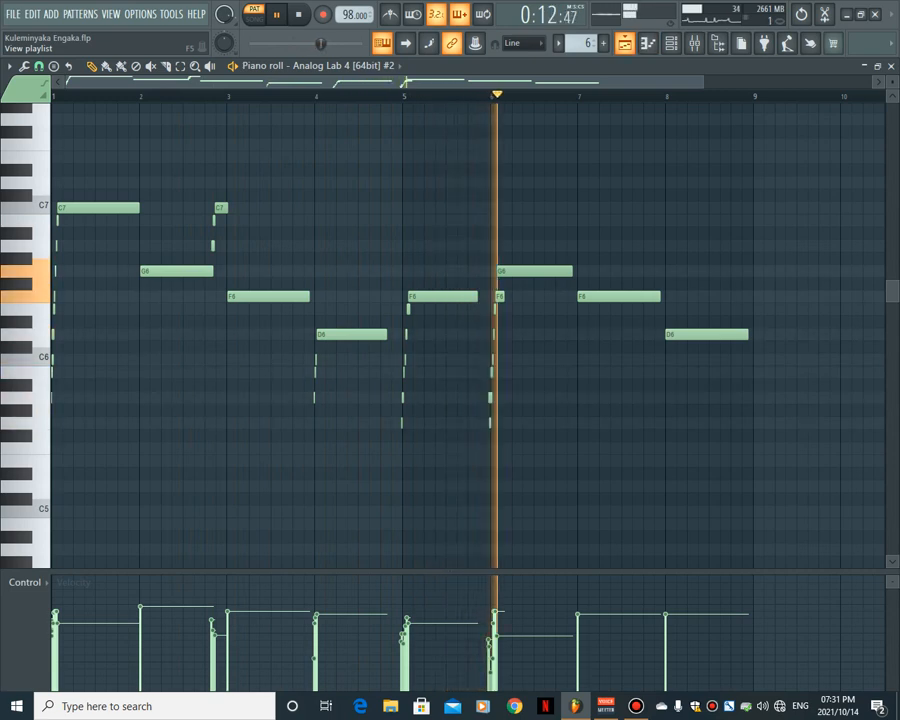
key("F5")
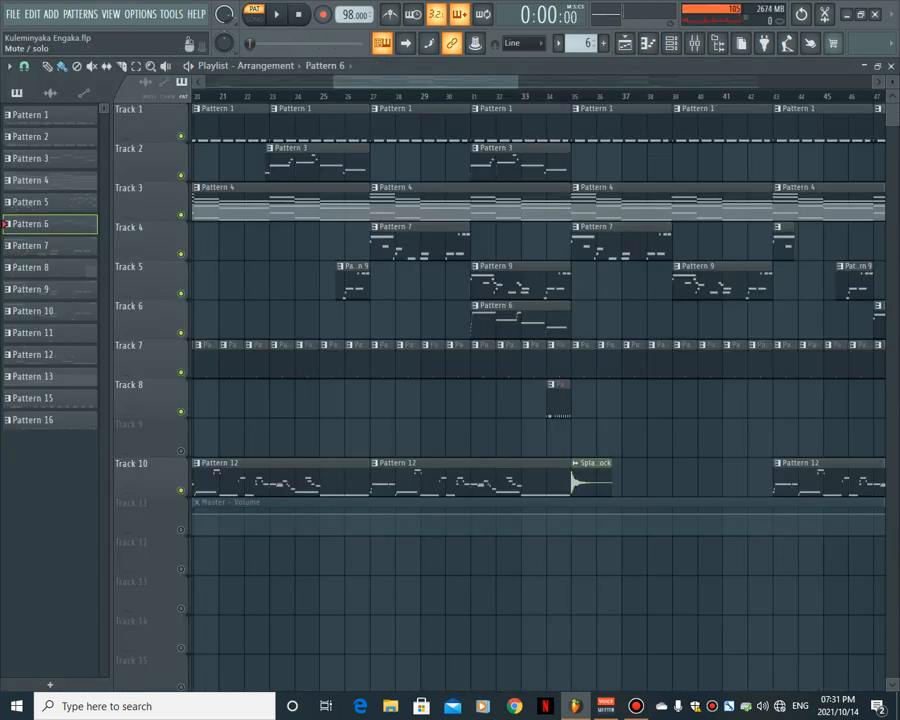
Step: Isolate Tracks 2 and 6 and play Patterns 3 and 6 together in song mode from just before bar 31
right_click(181, 176)
left_click(181, 333)
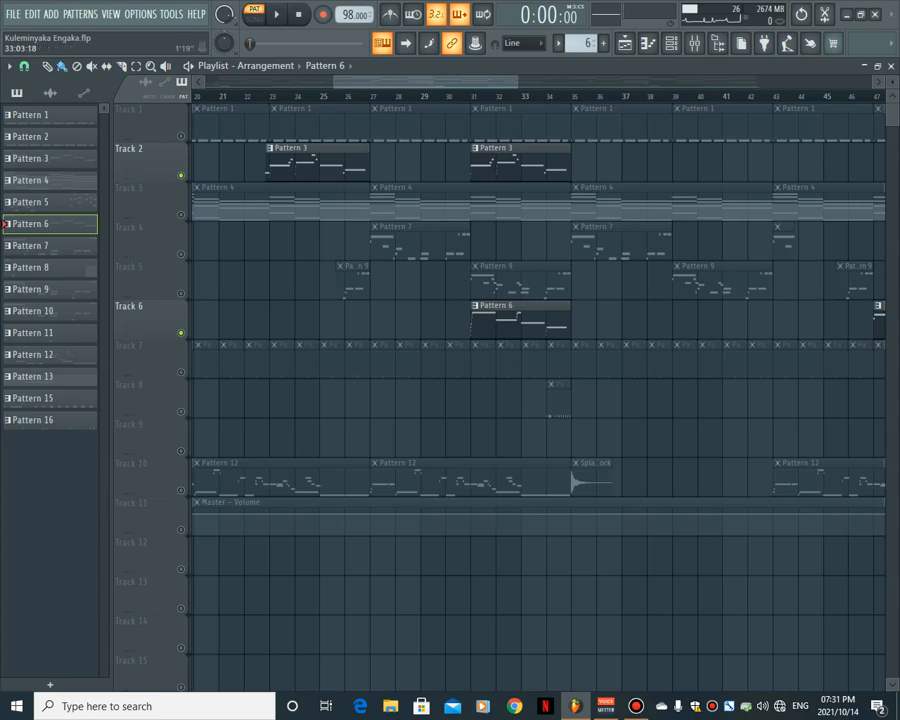
key("space")
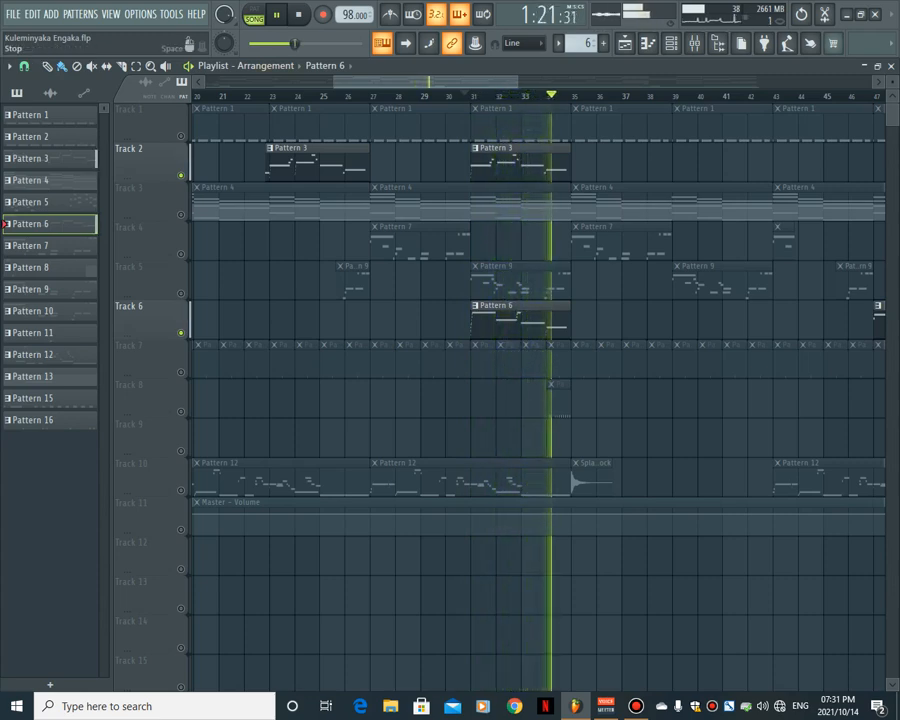
left_click(298, 14)
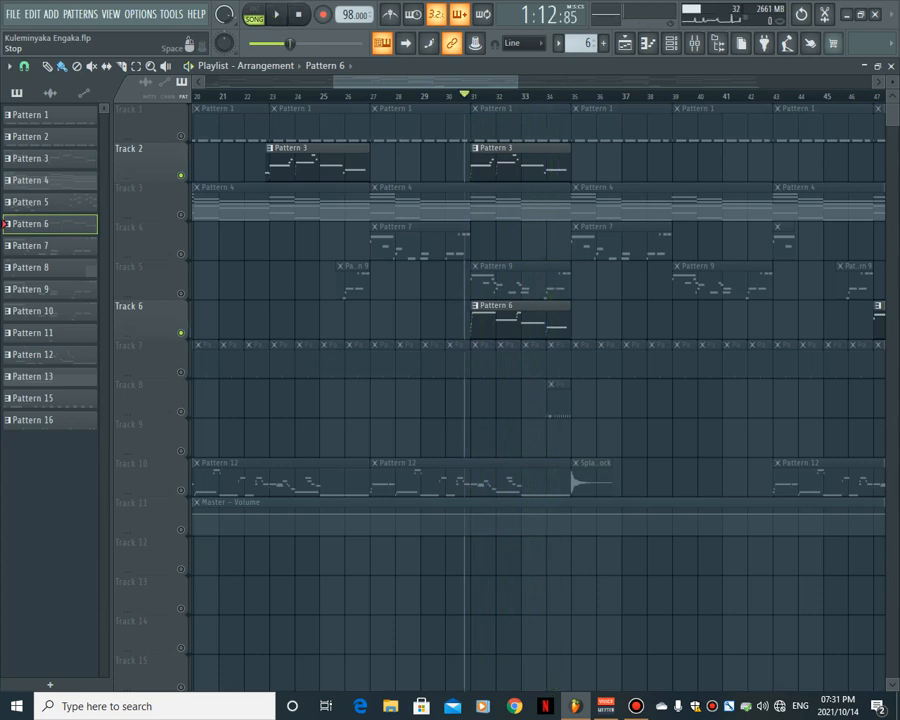
Step: Unmute all playlist tracks and play the full arrangement from just before bar 31 until Pattern 15 on Track 8
right_click(181, 333)
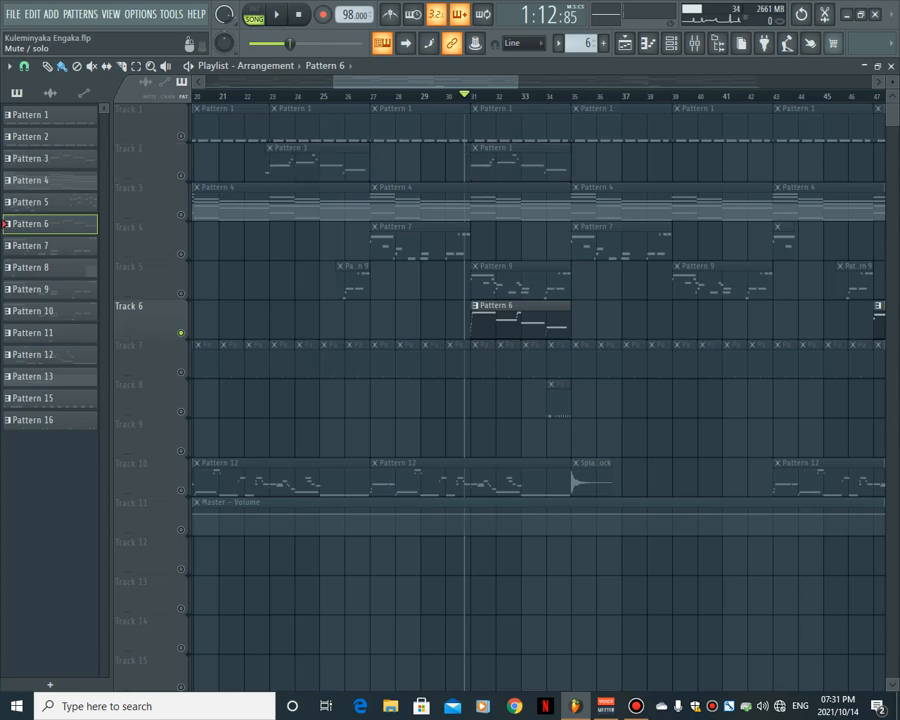
right_click(181, 333)
left_click(276, 14)
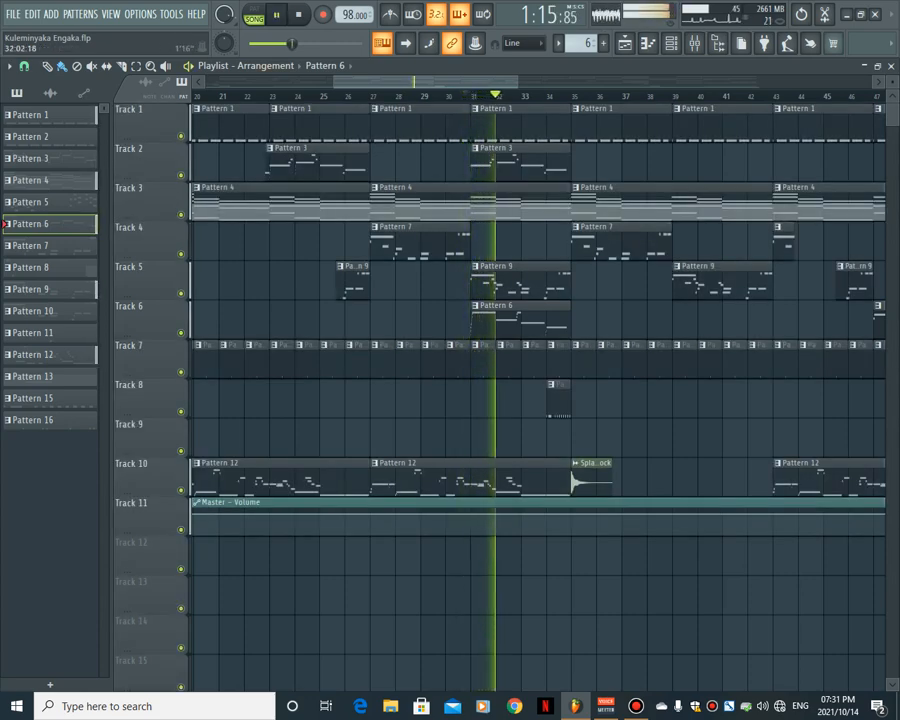
left_click_drag(500, 82, 543, 82)
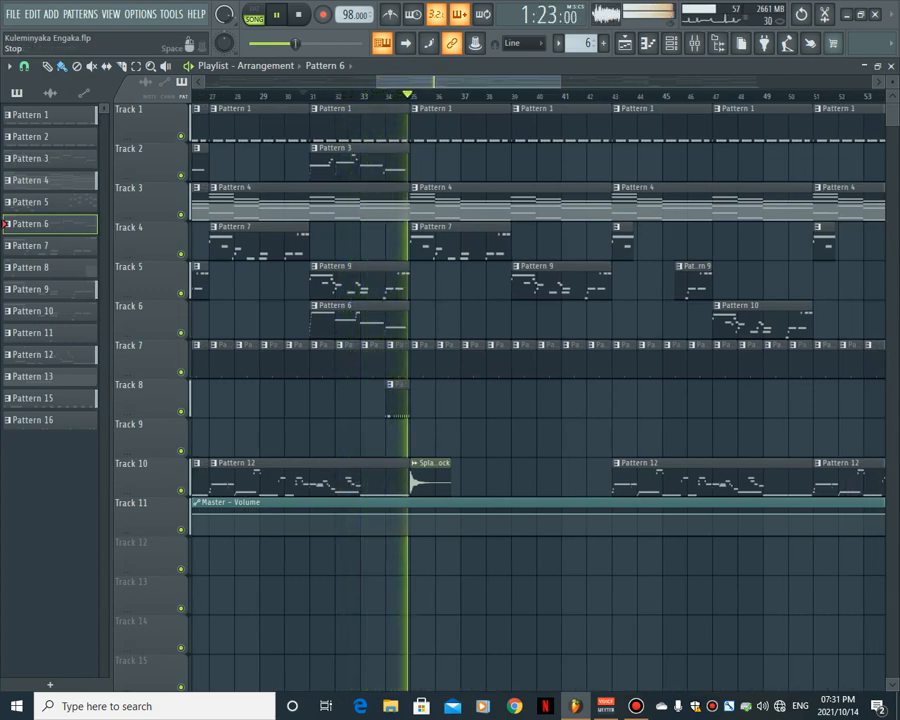
key("space")
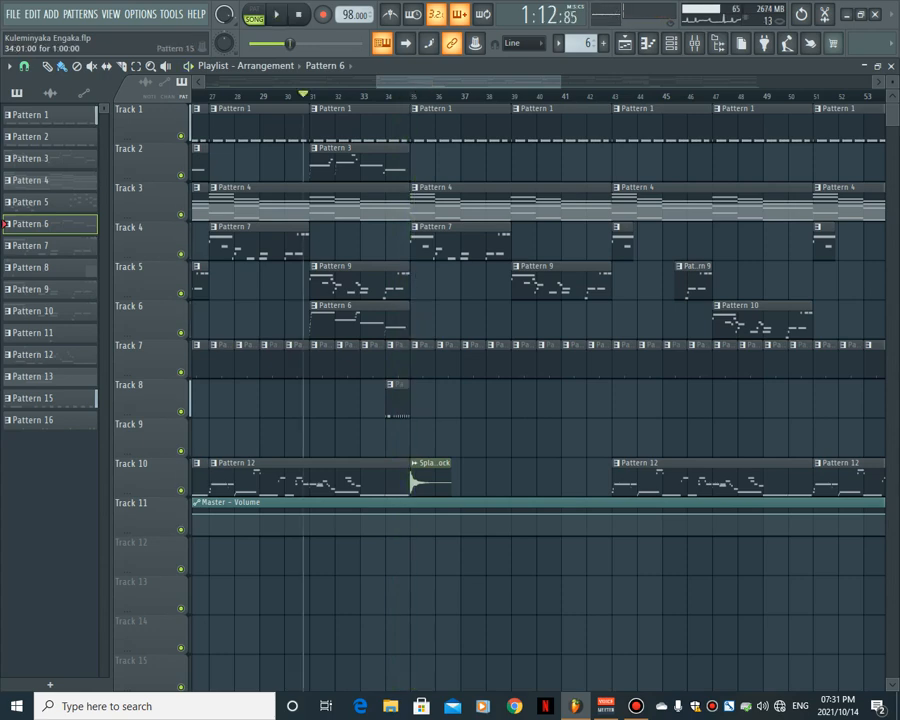
Step: Examine Pattern 15's drum channels and Snare Hit HQ Funk notes, and play the drum fill in pattern mode
left_click(670, 43)
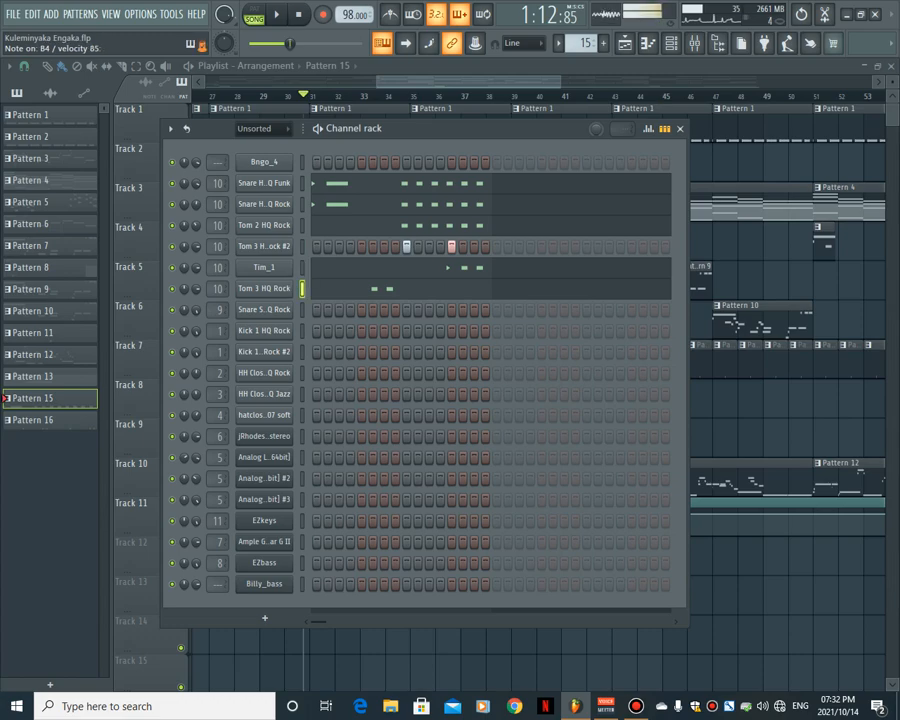
left_click(328, 183)
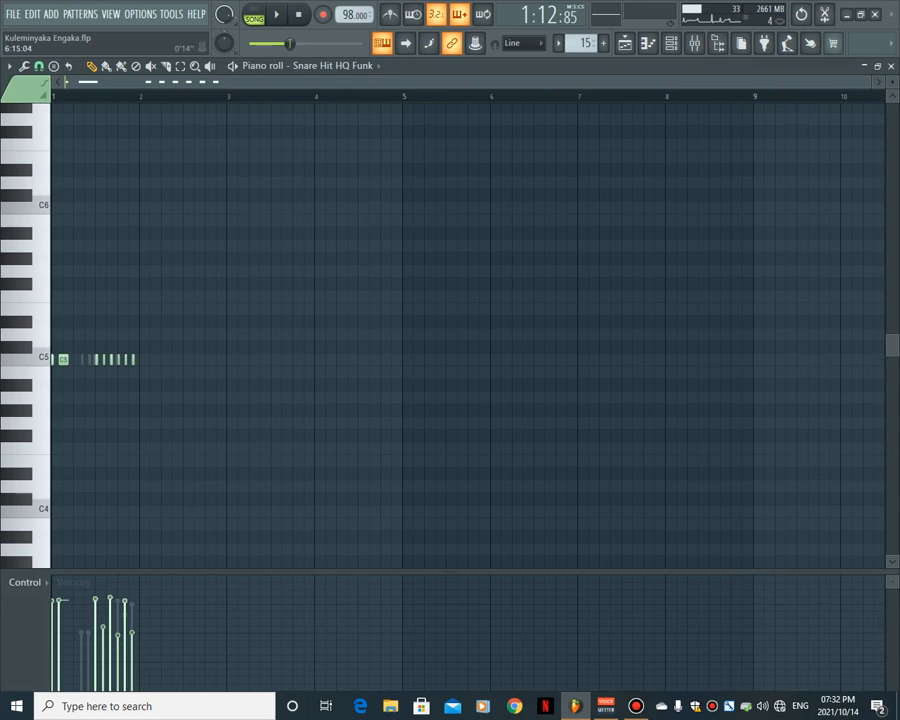
key("F5")
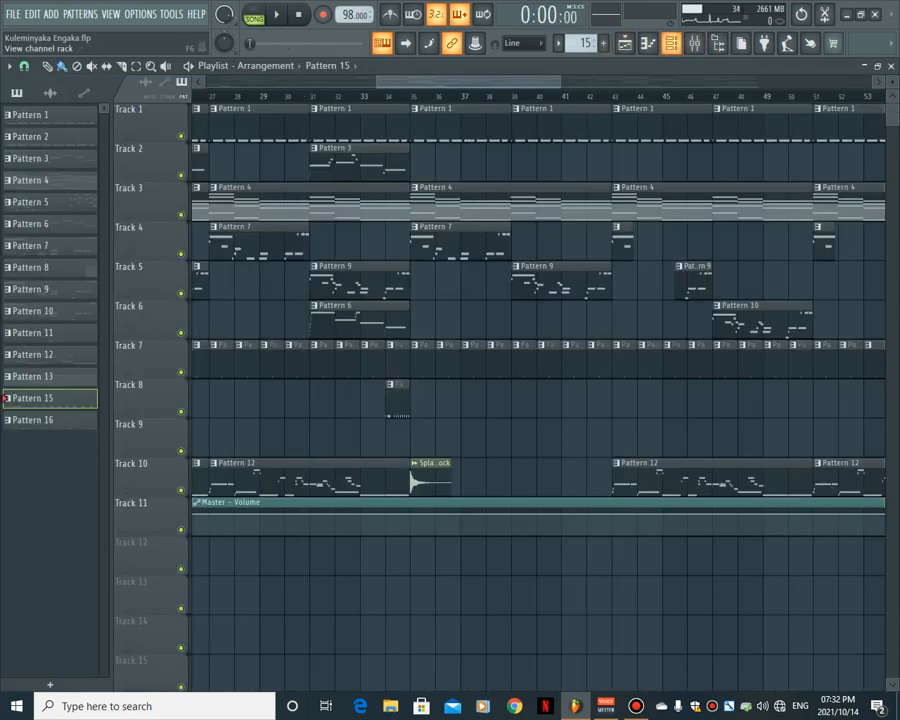
key("F6")
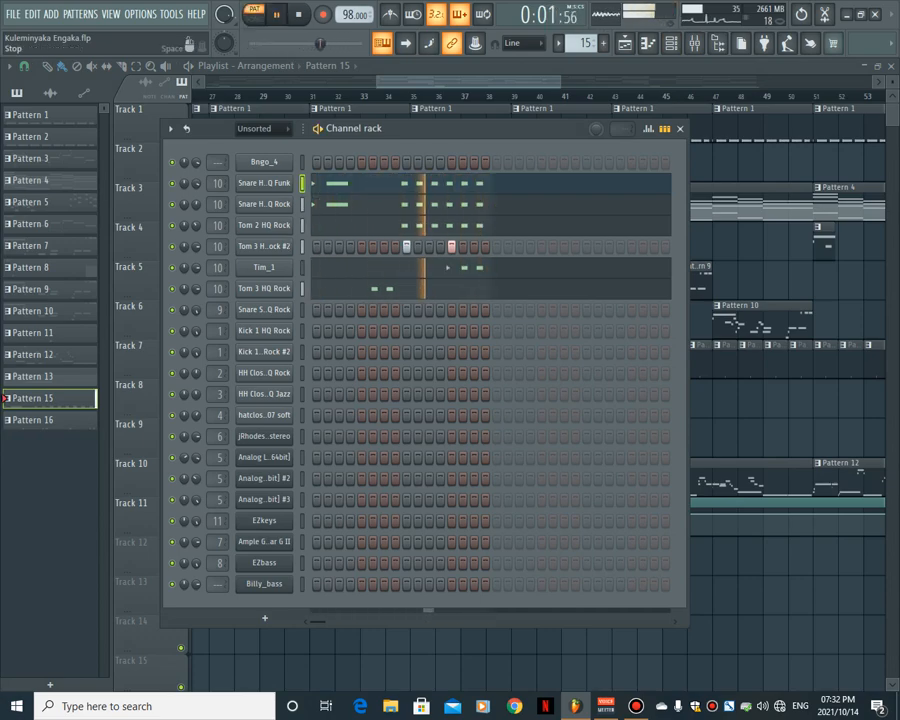
left_click(298, 14)
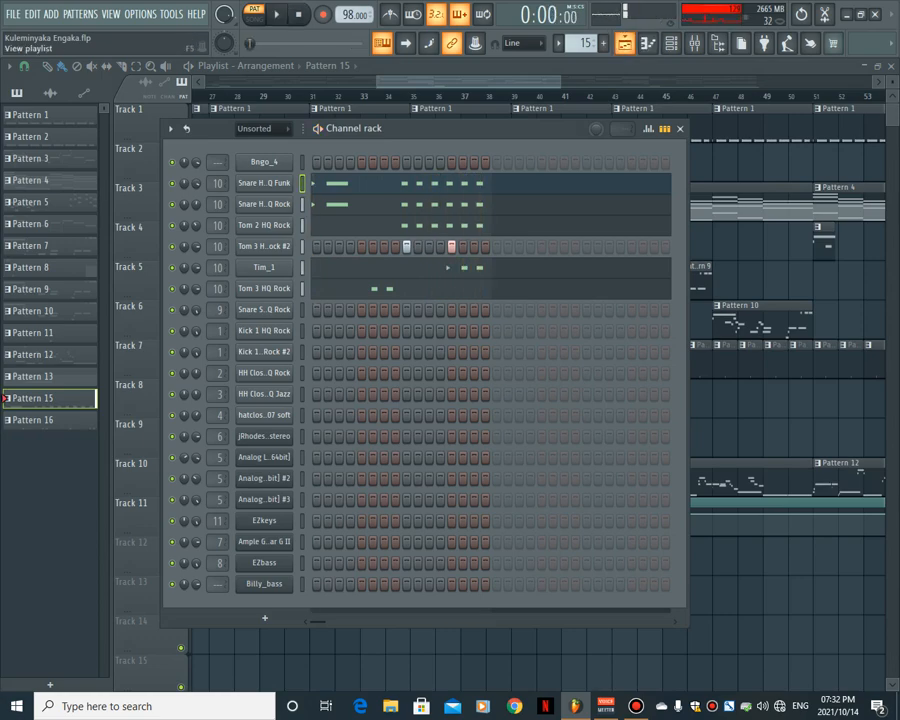
Step: Play the arrangement in song mode from just before bar 34 and show the playlist from bar 1 to about bar 66
key("F5")
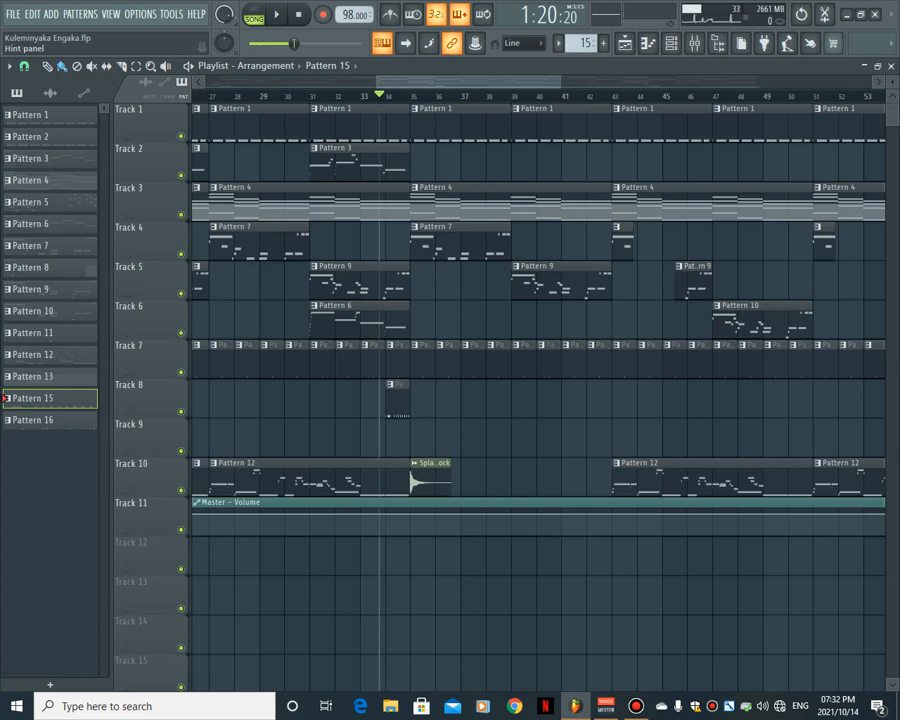
left_click(277, 14)
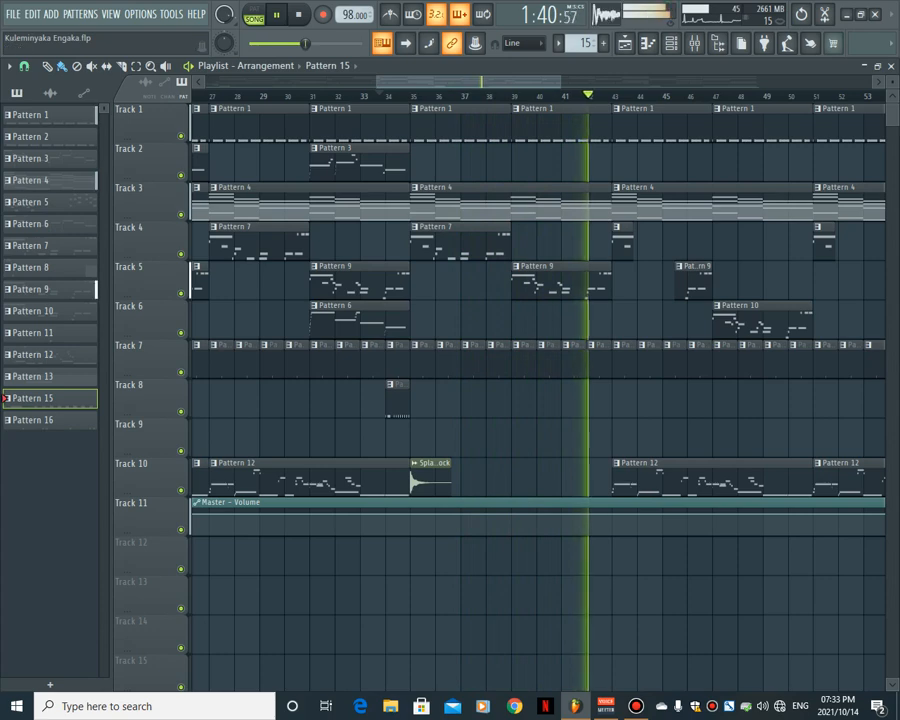
left_click_drag(560, 82, 725, 82)
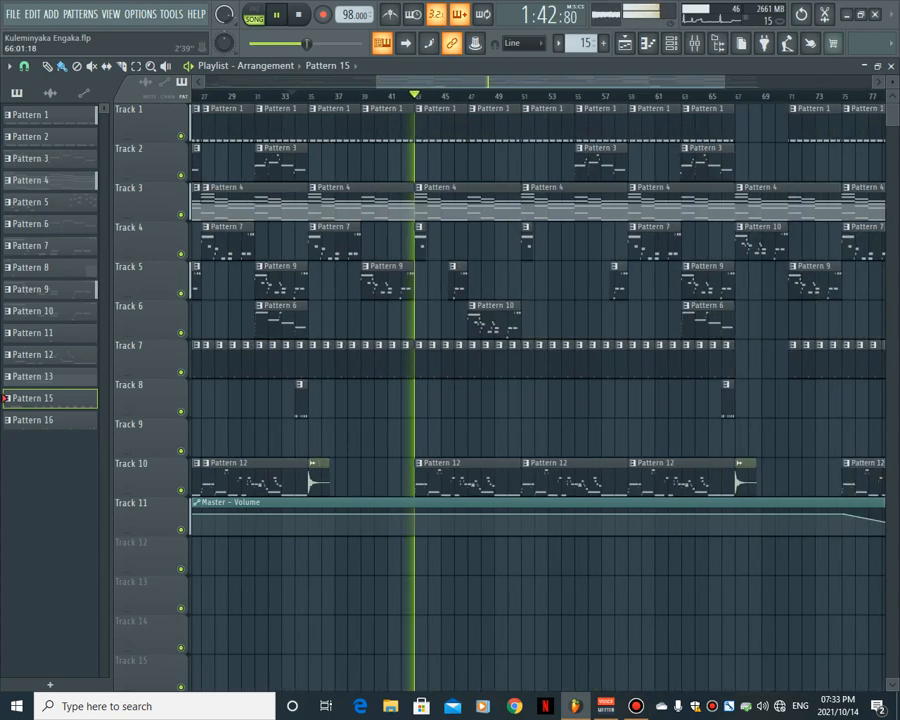
left_click_drag(620, 82, 449, 82)
left_click_drag(553, 82, 652, 82)
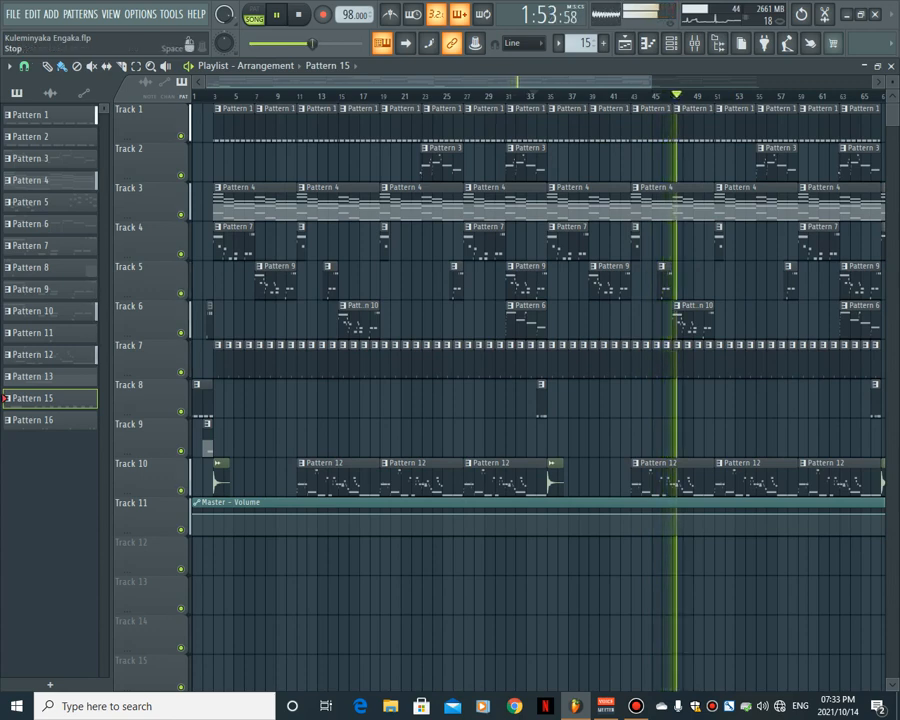
key("space")
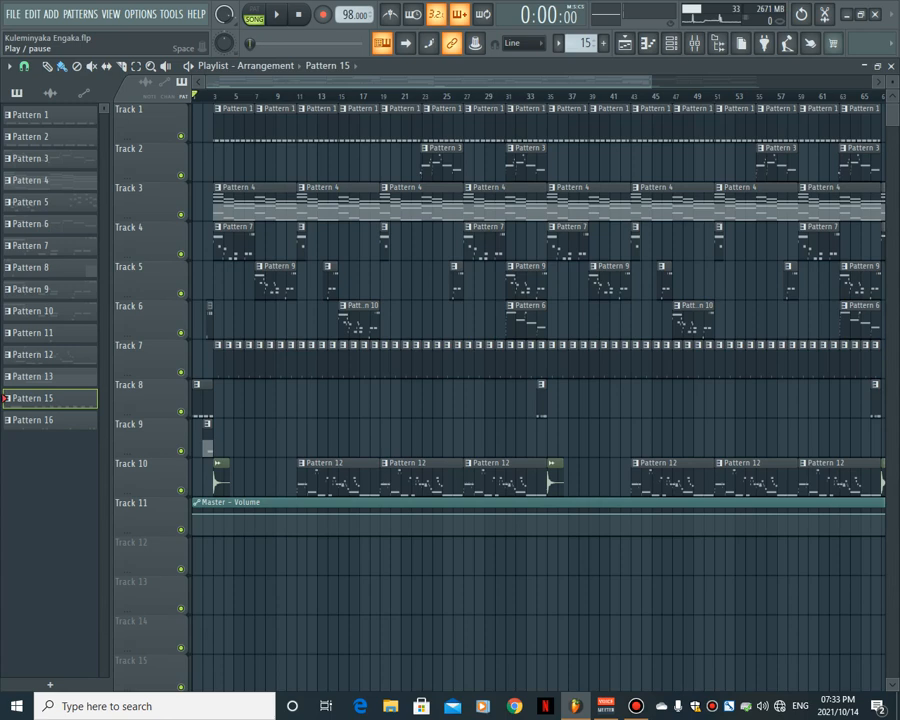
Step: Play the full arrangement from the start and show Pattern 1's channels in the channel rack
left_click(277, 14)
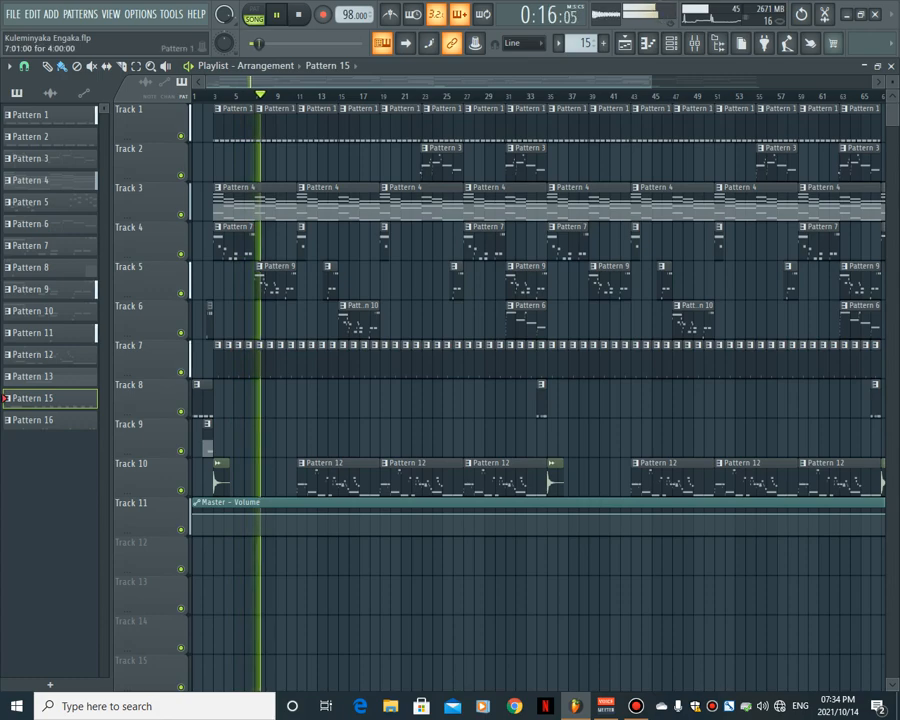
left_click(276, 120)
left_click(671, 43)
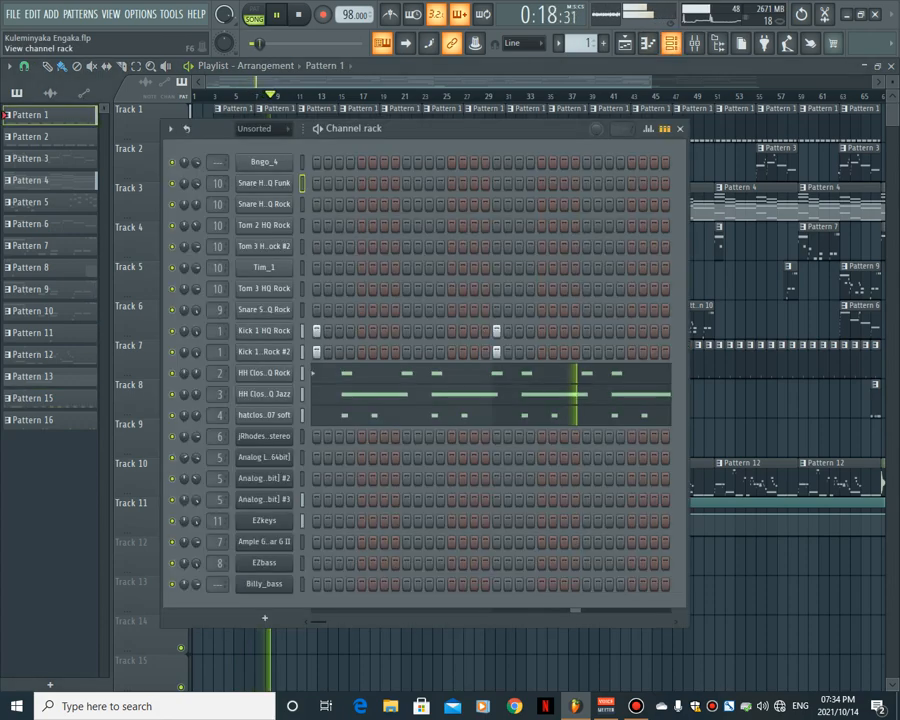
Step: Inspect Pattern 1's HH Closed HQ Rock and HH Closed HQ Jazz notes, and select 1/4 step snapping in the piano roll
left_click(321, 373)
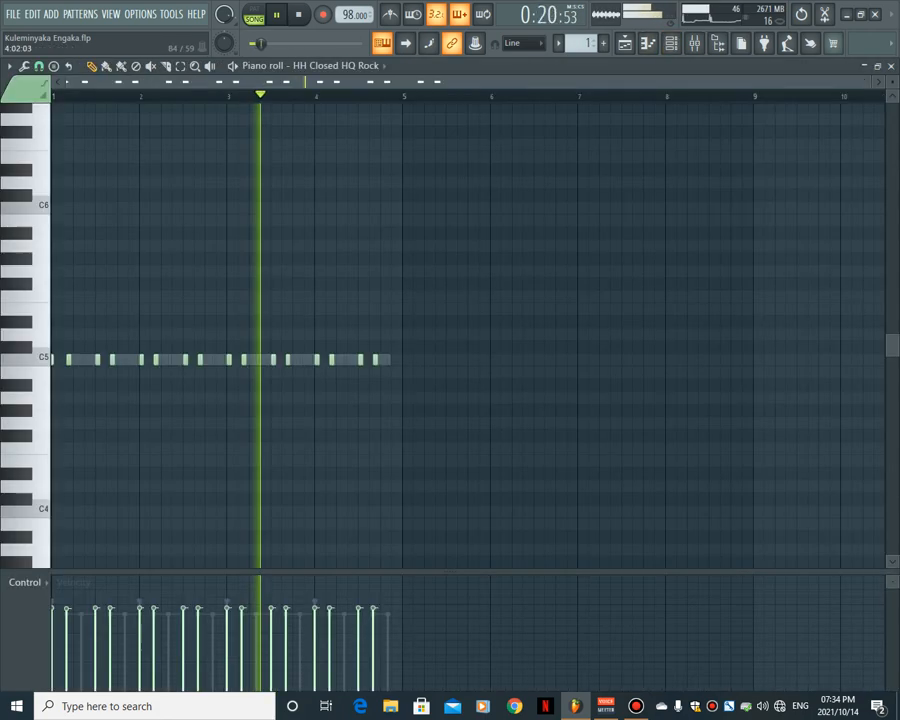
left_click(671, 43)
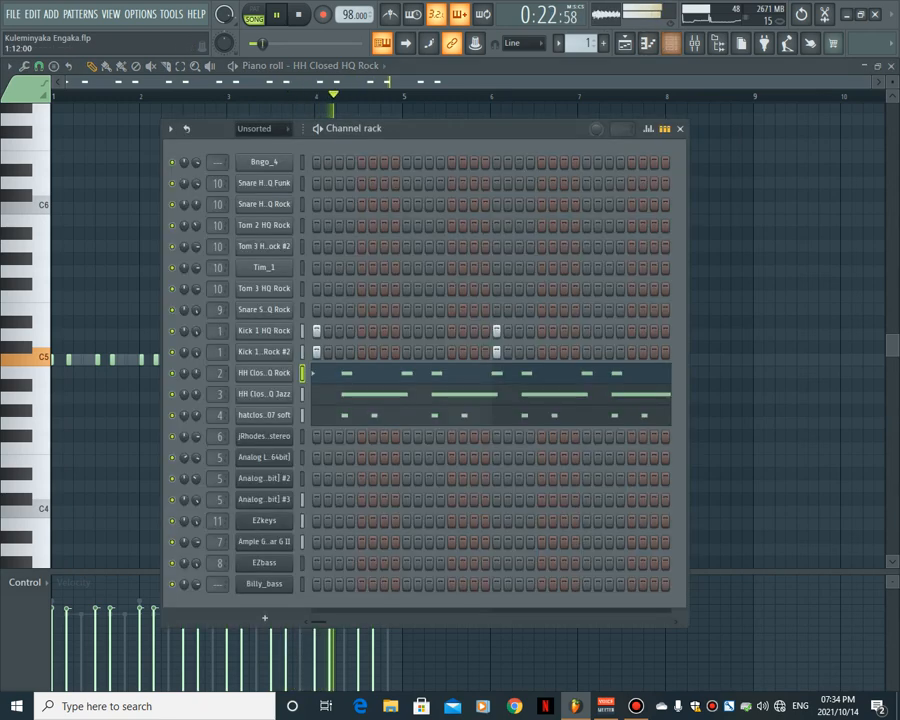
left_click(327, 394)
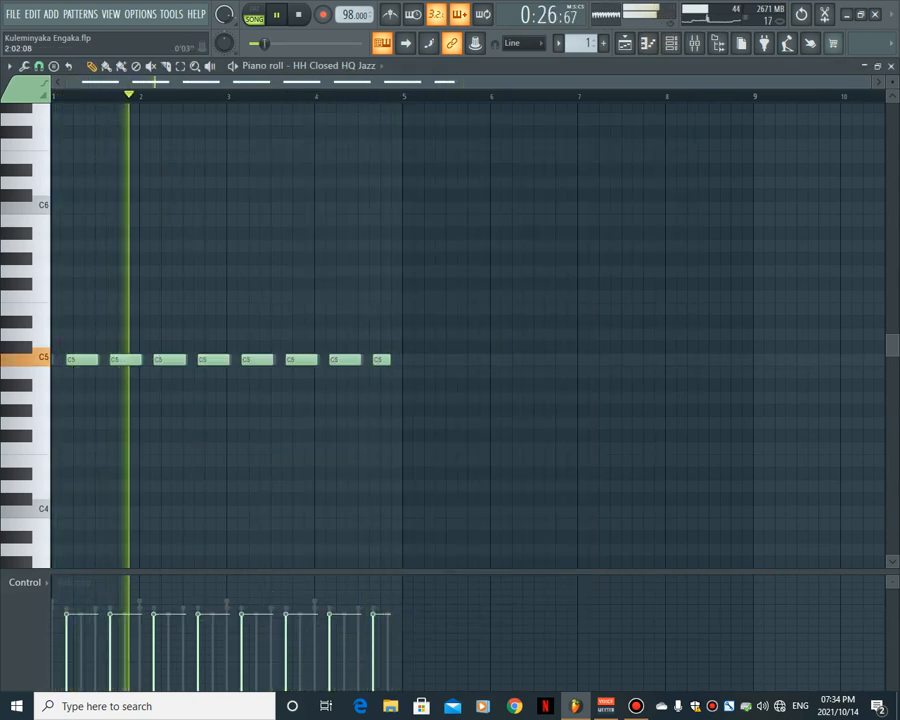
left_click(39, 66)
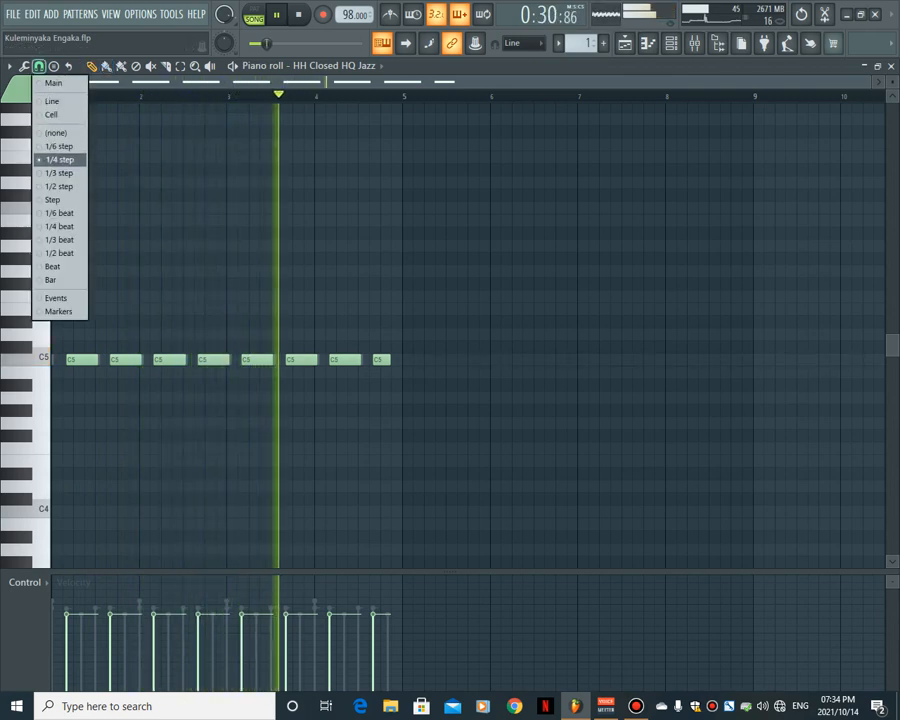
left_click(59, 160)
Step: Examine Pattern 1's hatclosed 07 soft notes up close in the piano roll and return to the playlist
left_click(671, 43)
left_click(334, 415)
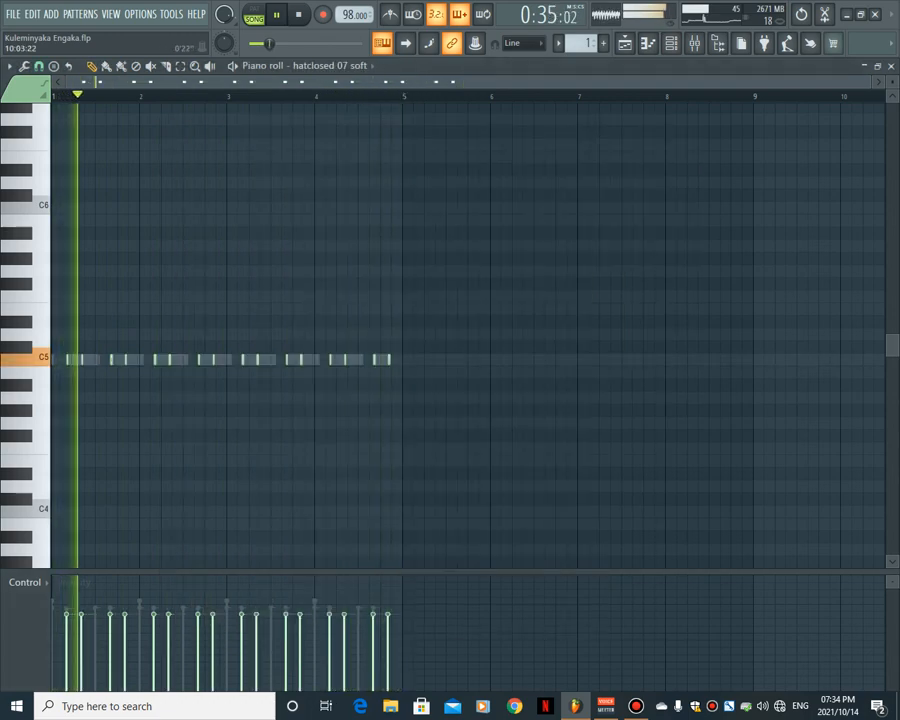
left_click_drag(892, 82, 845, 82)
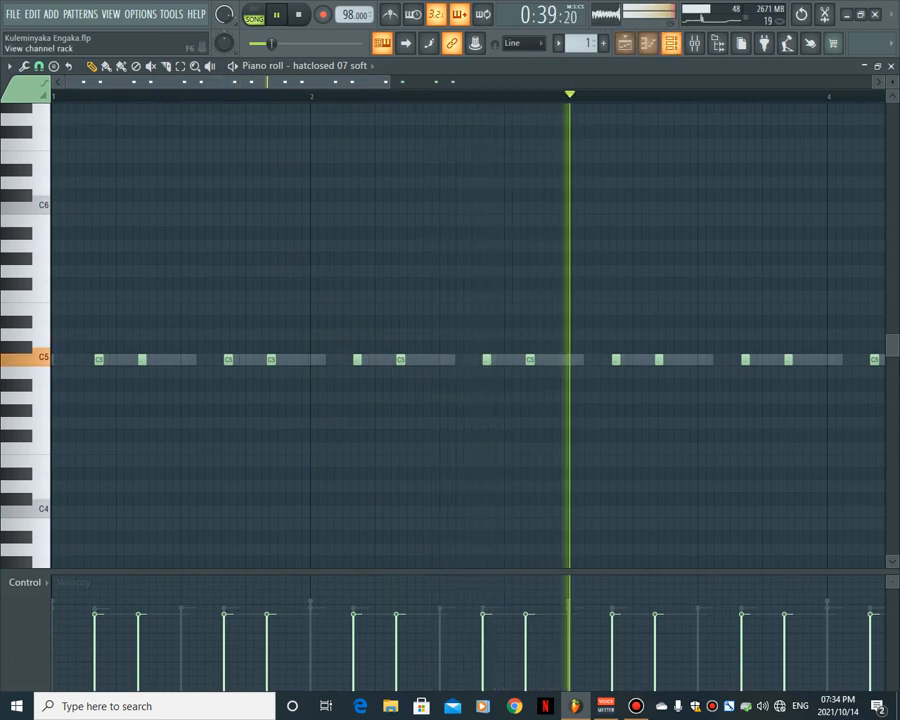
left_click(671, 43)
left_click(648, 43)
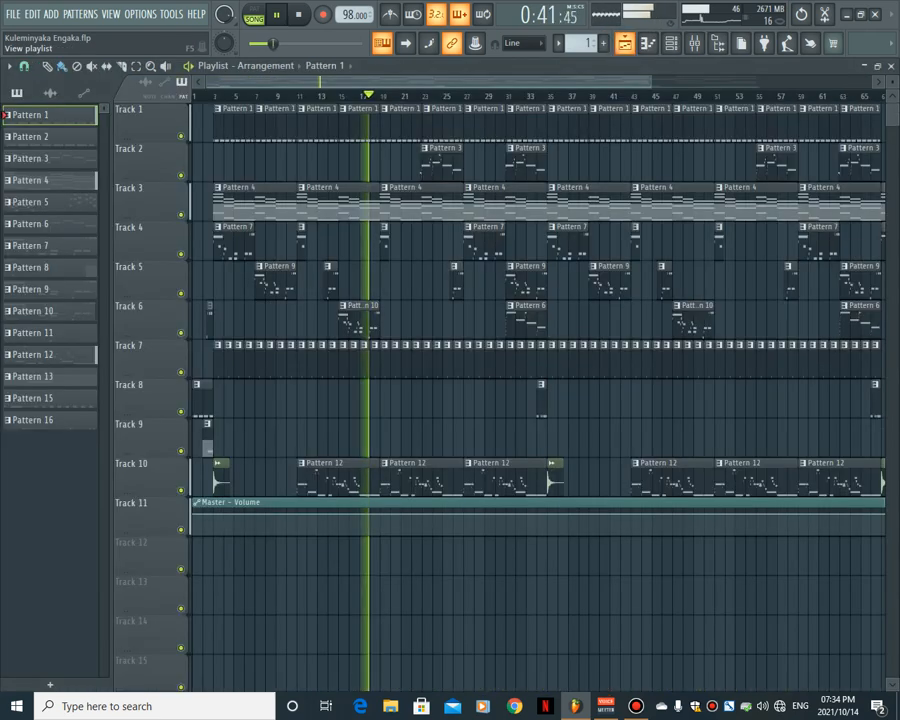